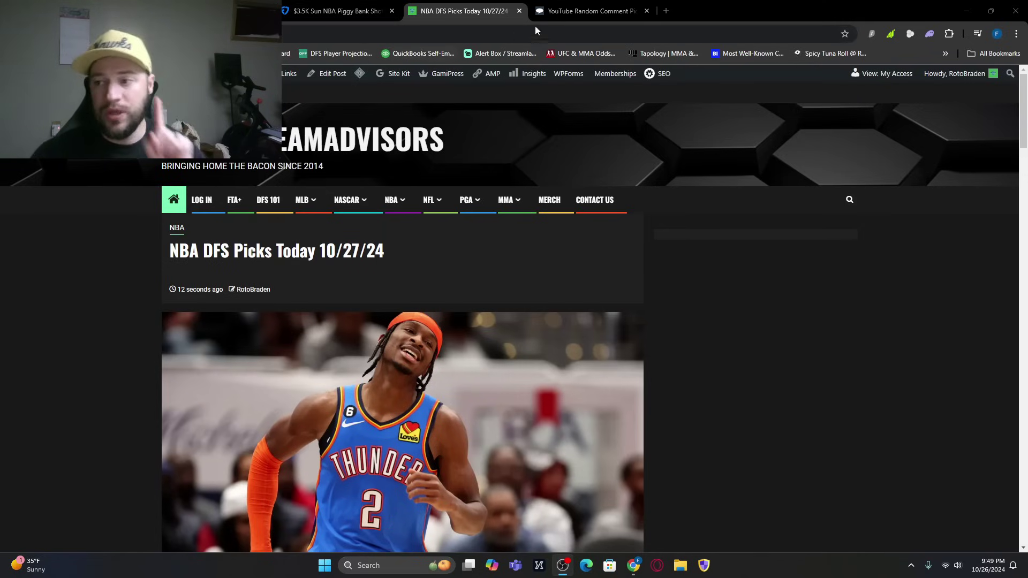
# Step: Draw a random winner from the 27 comments, redraw once, and close the Comment Picker tab
pyautogui.click(587, 10)
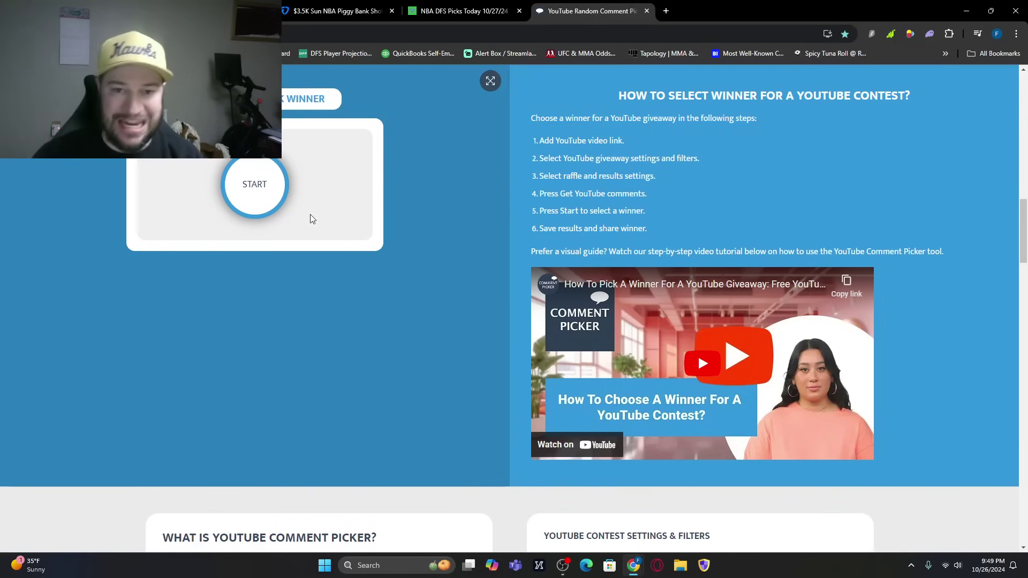
pyautogui.click(288, 182)
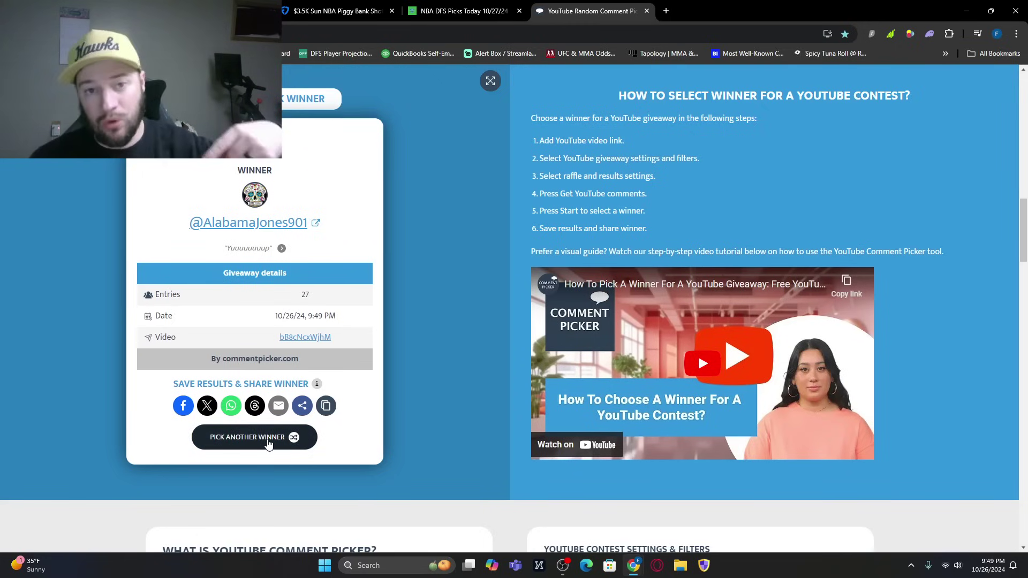
pyautogui.click(268, 437)
pyautogui.click(265, 168)
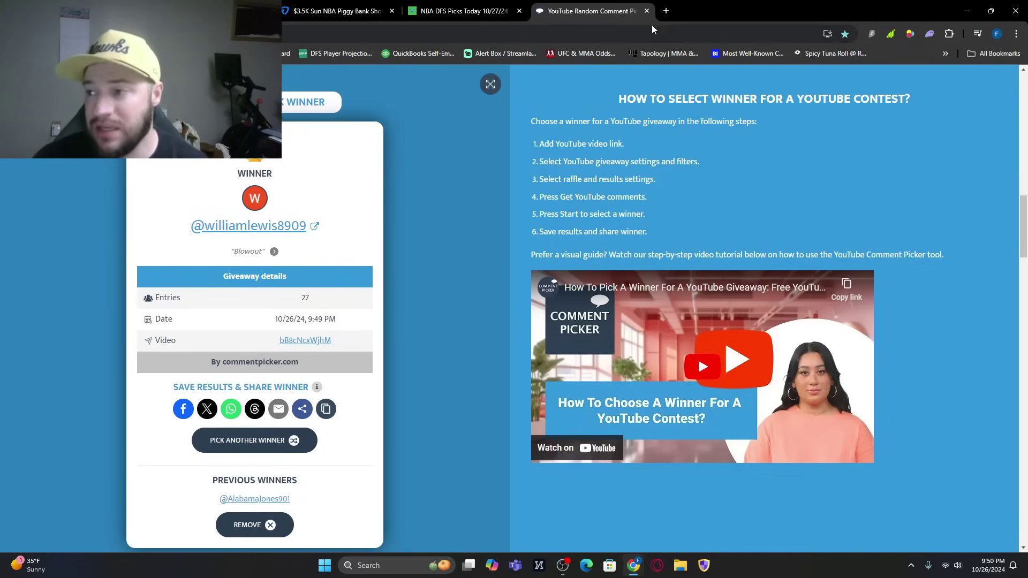
pyautogui.click(646, 11)
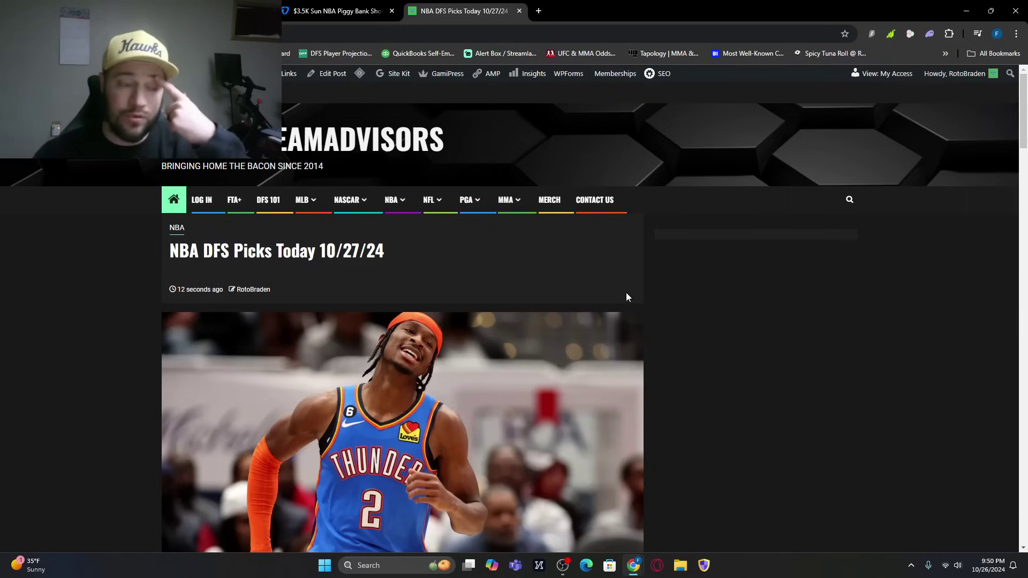
# Step: Close the NBA DFS Picks article and go to the NBA $15K And-One contest page
pyautogui.middleClick(456, 6)
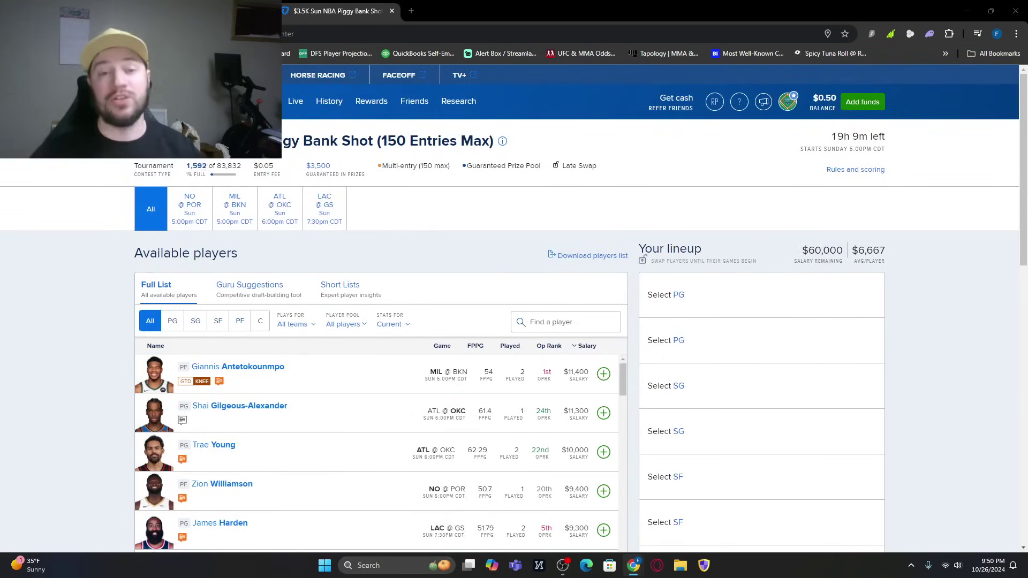
pyautogui.hotkey('ctrl', 'shift', 'Tab')
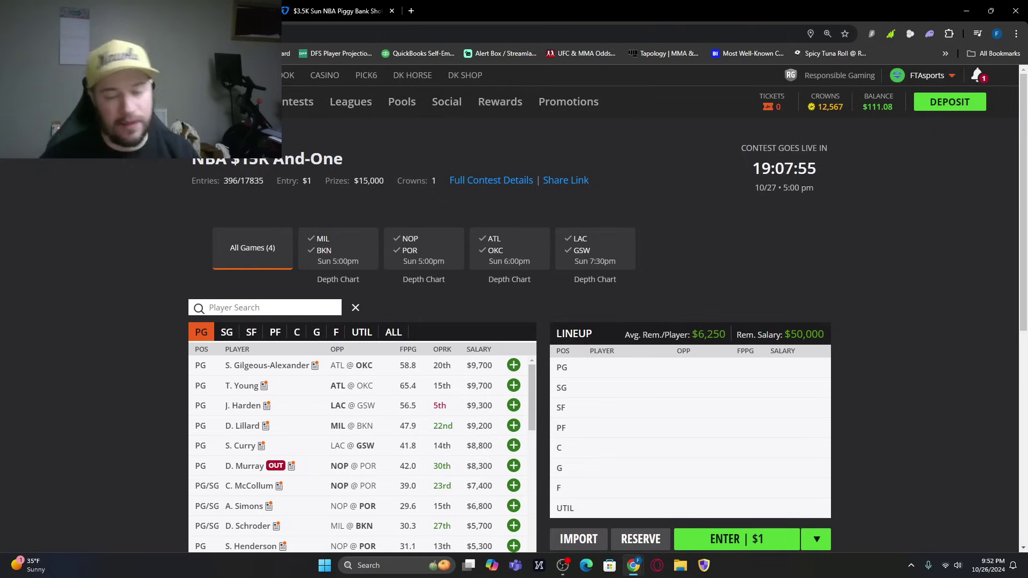
# Step: Filter the player pool to power forwards (PF), then to centers (C)
pyautogui.click(278, 333)
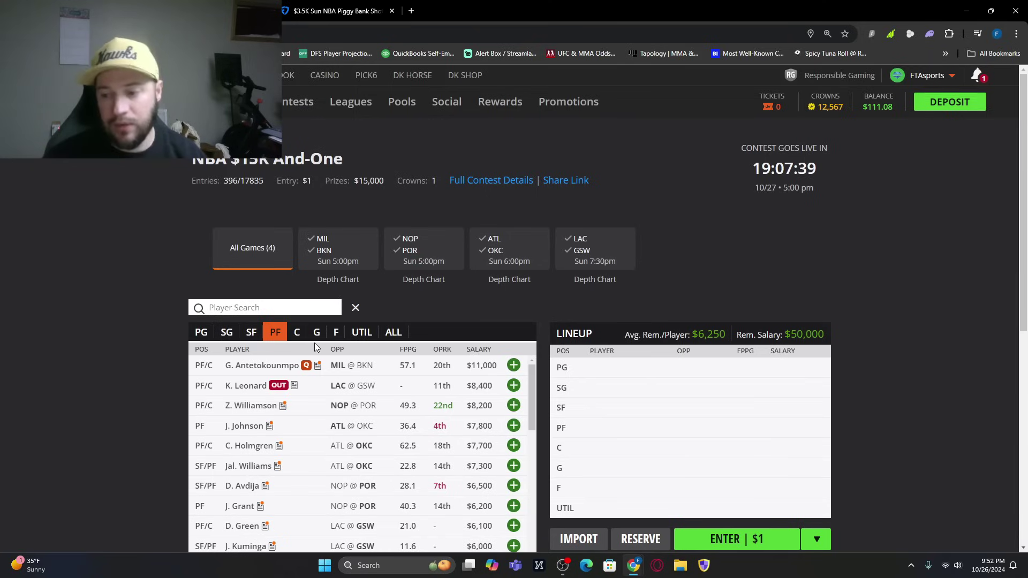
pyautogui.click(297, 336)
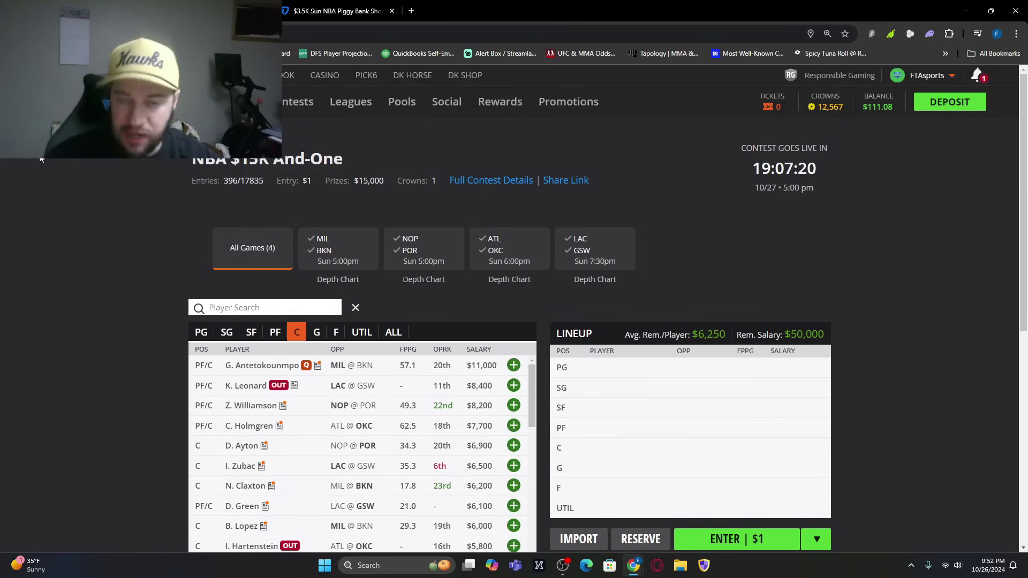
# Step: Show Outlier's NBA odds for Sun, Oct 27 and browse games like Bucks–Nets and Hawks–Thunder
pyautogui.hotkey('ctrl', 'Tab')
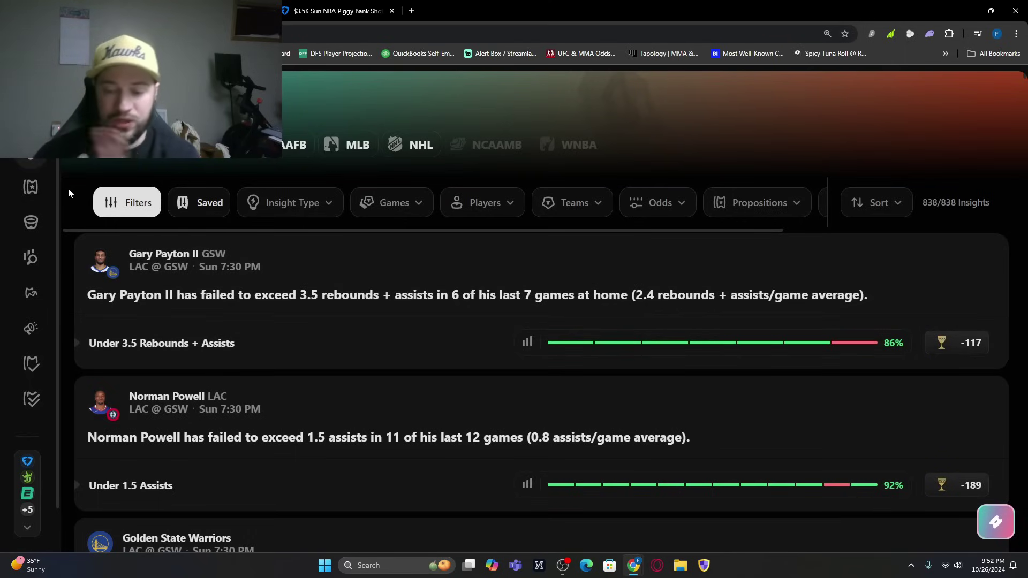
pyautogui.click(40, 228)
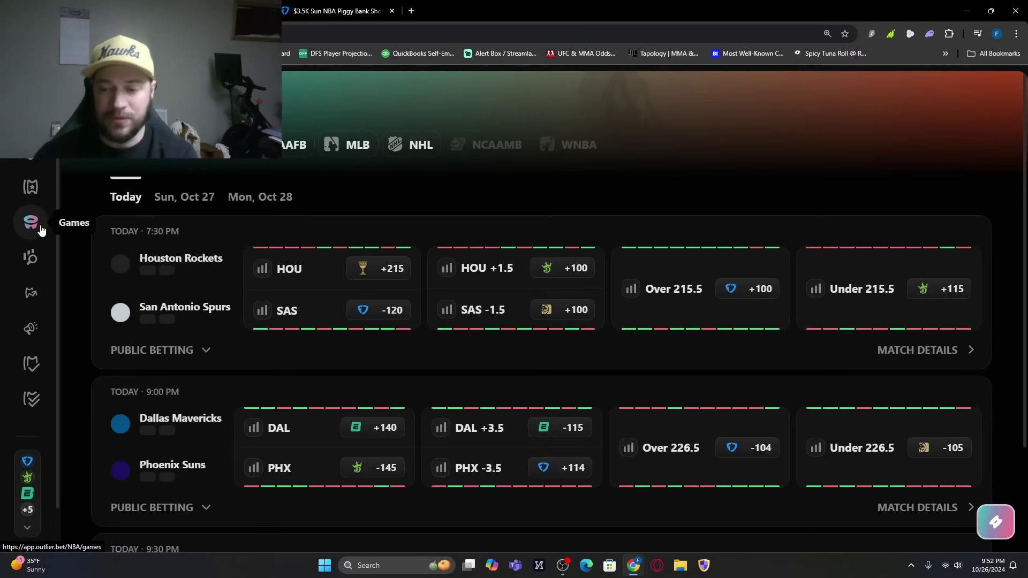
pyautogui.click(174, 200)
pyautogui.scroll(-4, 477, 311)
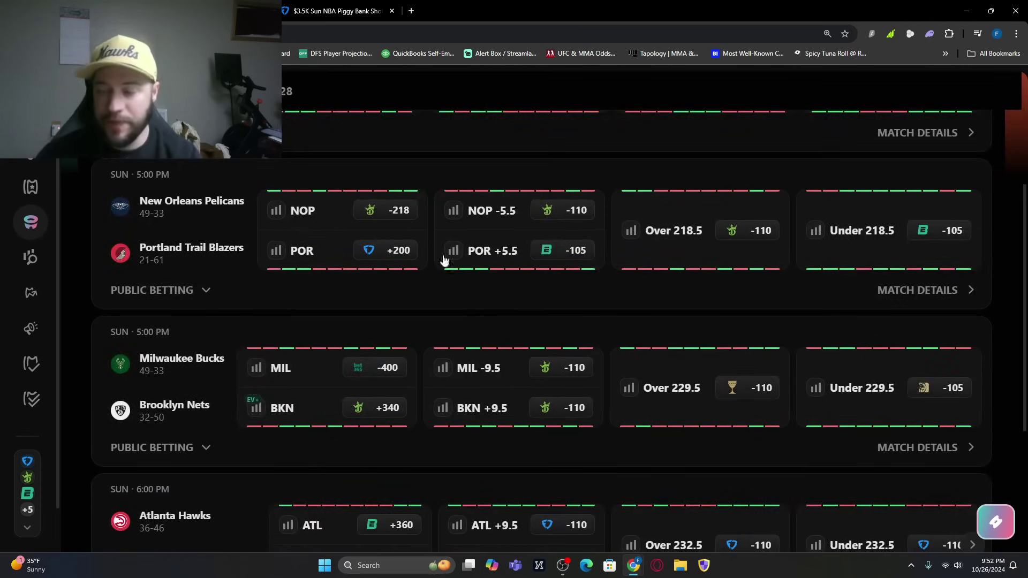
pyautogui.scroll(-1, 433, 270)
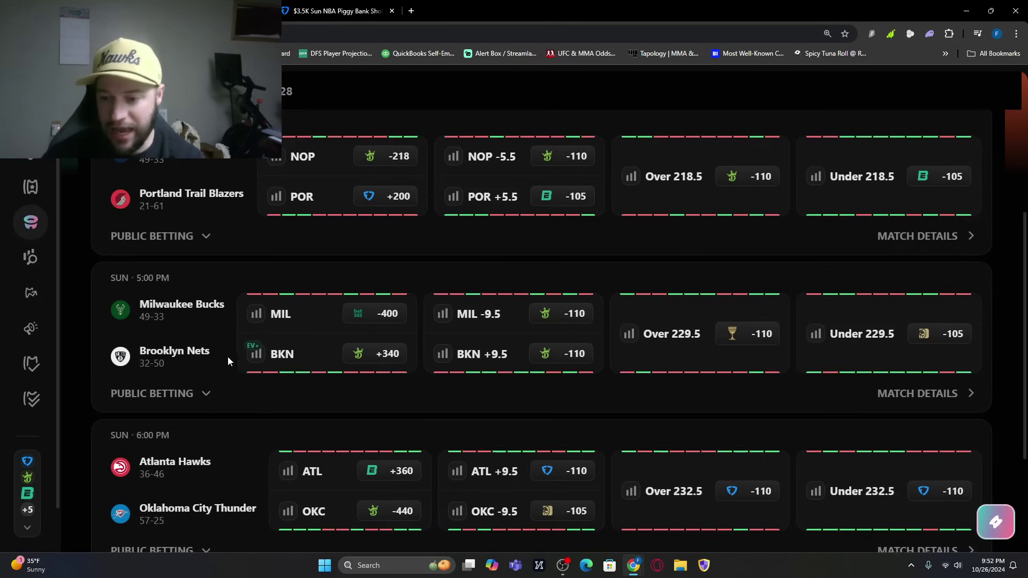
pyautogui.scroll(-1, 229, 360)
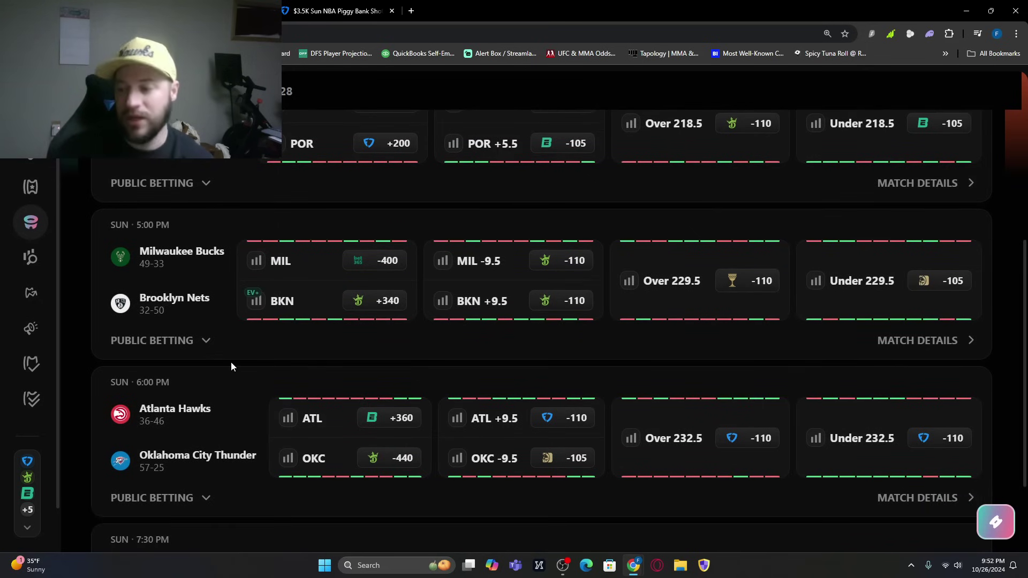
pyautogui.scroll(-2, 230, 361)
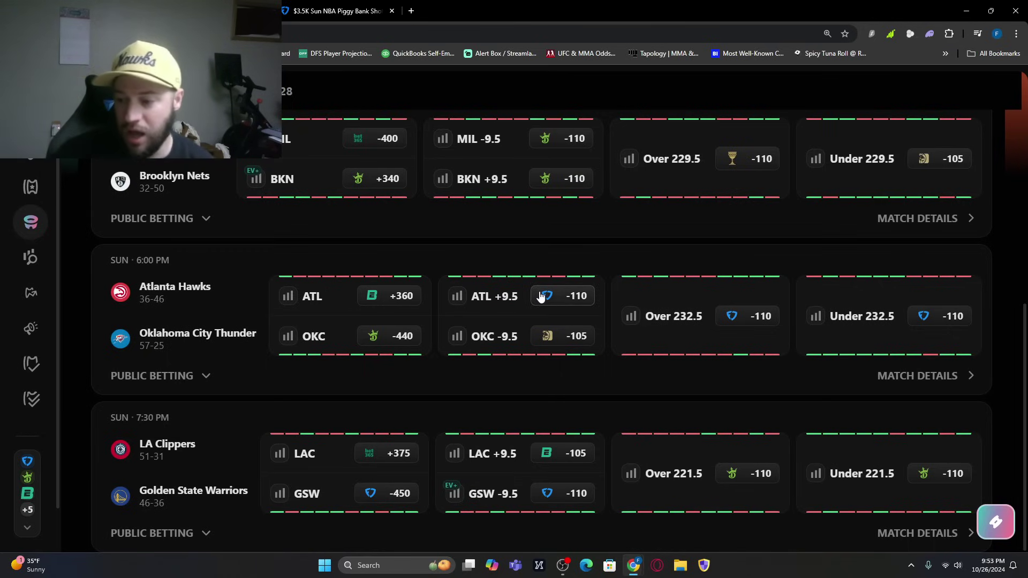
pyautogui.scroll(4, 546, 313)
pyautogui.scroll(2, 623, 289)
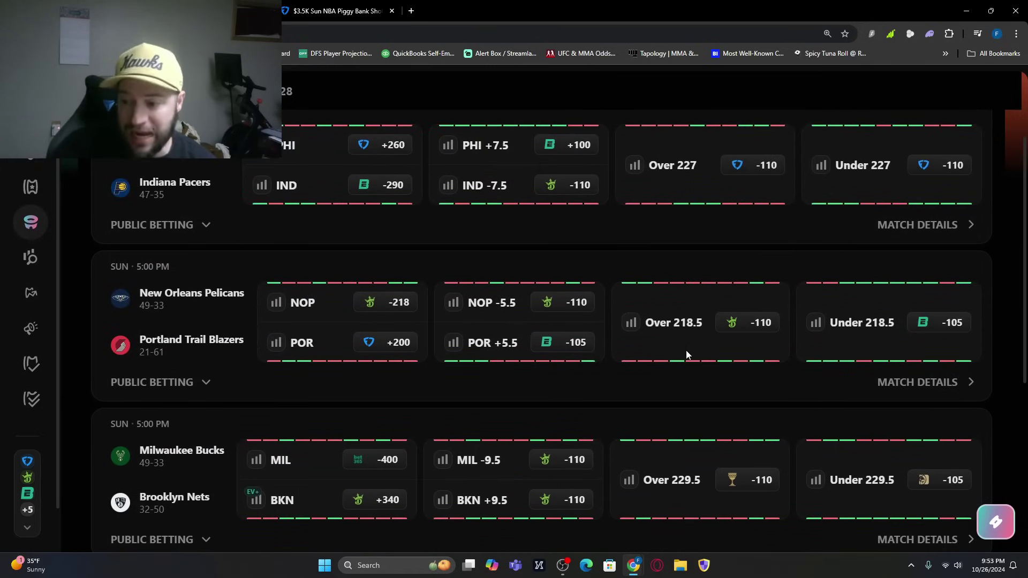
pyautogui.scroll(-3, 693, 364)
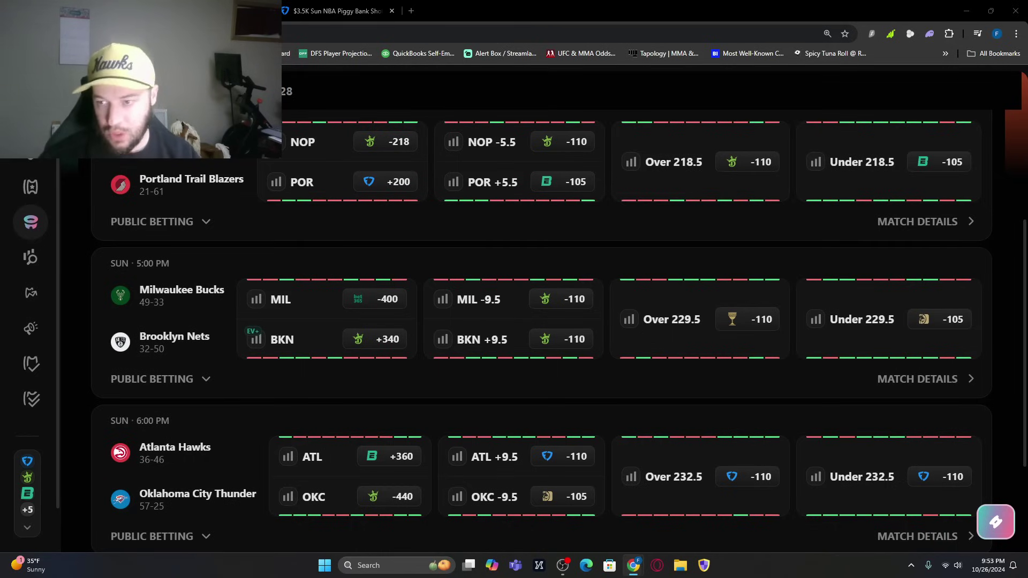
# Step: Return to the DraftKings NBA $15K And-One draft page, lineup still empty at $50,000
pyautogui.hotkey('ctrl', 'Tab')
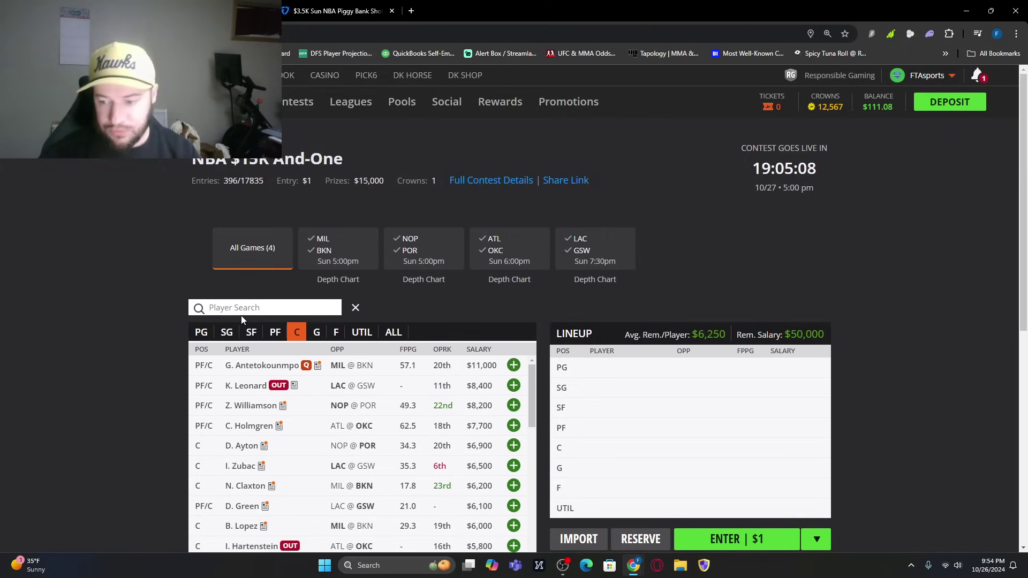
# Step: Search 'gil' and draft Shai Gilgeous-Alexander into the PG slot for $9,700
pyautogui.click(265, 307)
pyautogui.write('gil')
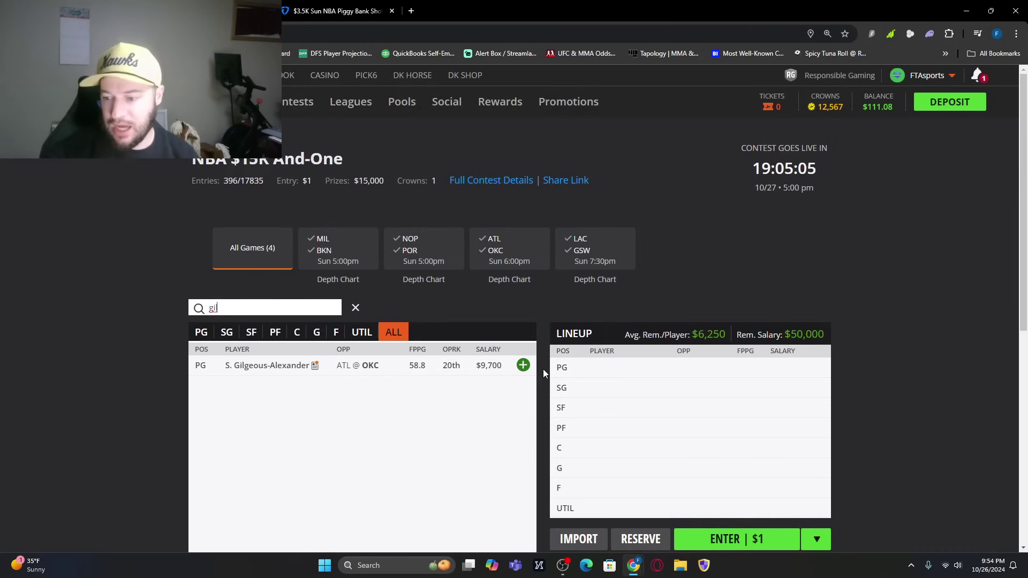
pyautogui.click(524, 366)
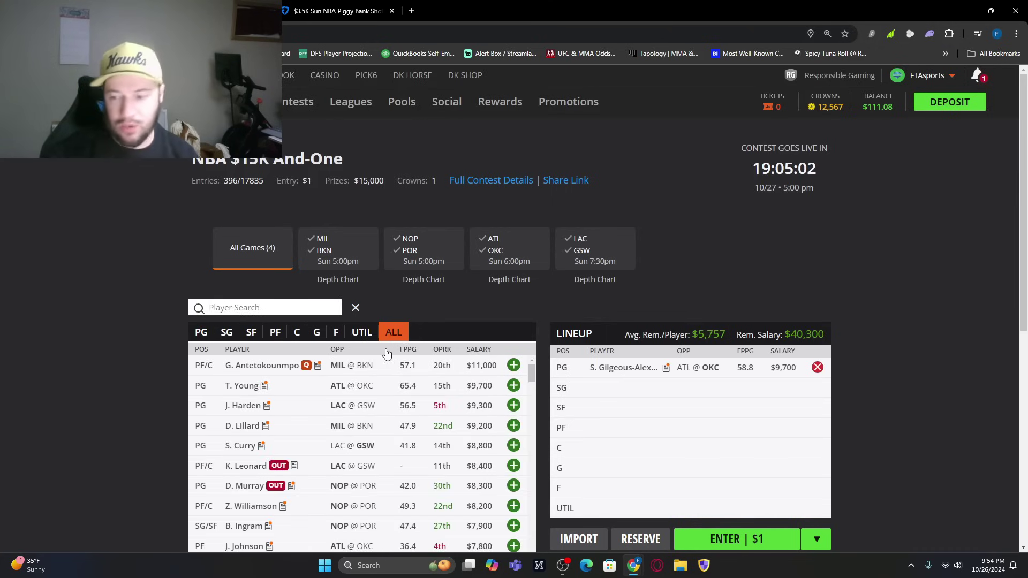
# Step: Review Gary Trent Jr.'s game log and splits, then draft him at SG for $4,800
pyautogui.click(315, 311)
pyautogui.write('tren')
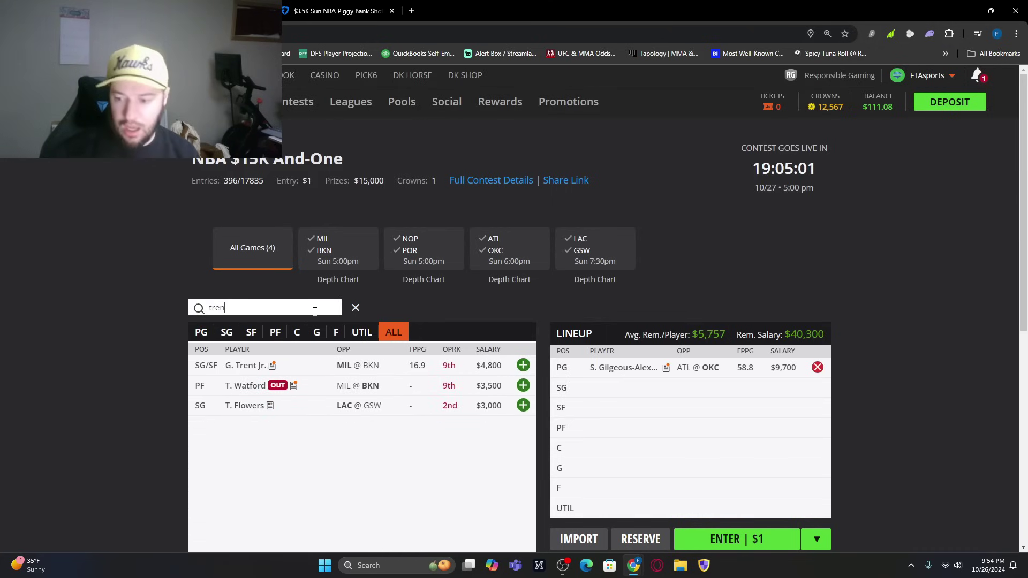
pyautogui.click(250, 365)
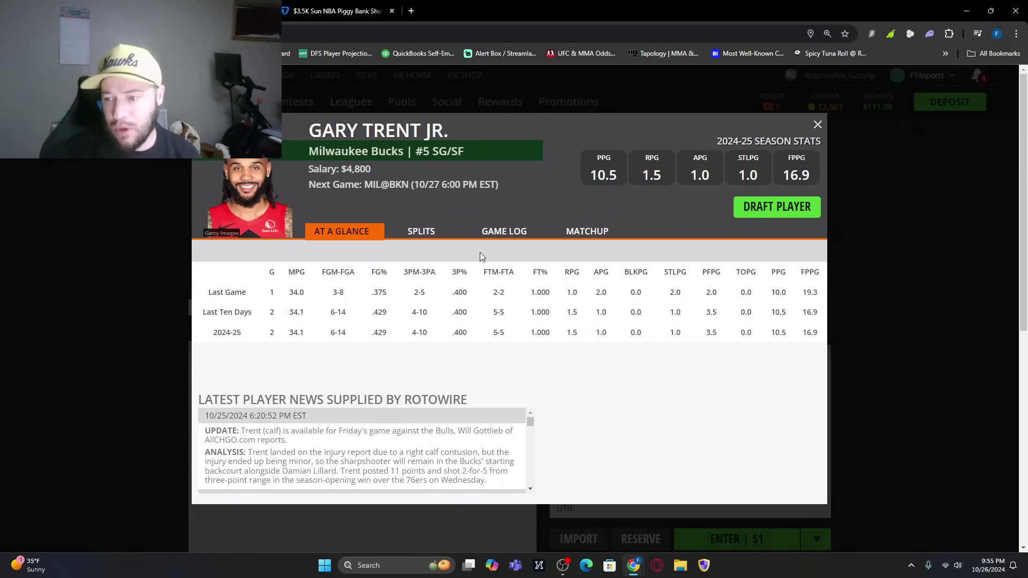
pyautogui.click(501, 231)
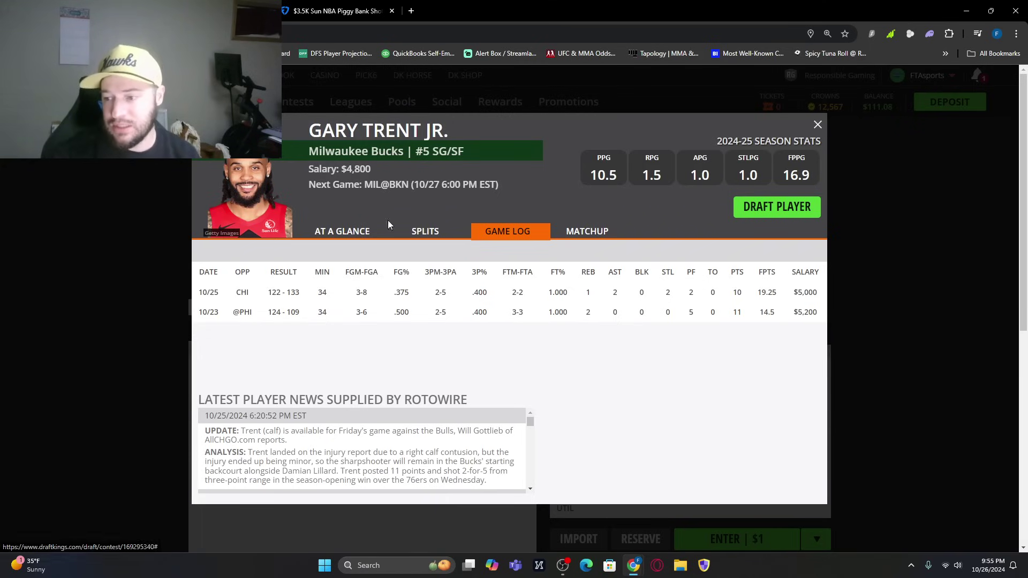
pyautogui.click(337, 233)
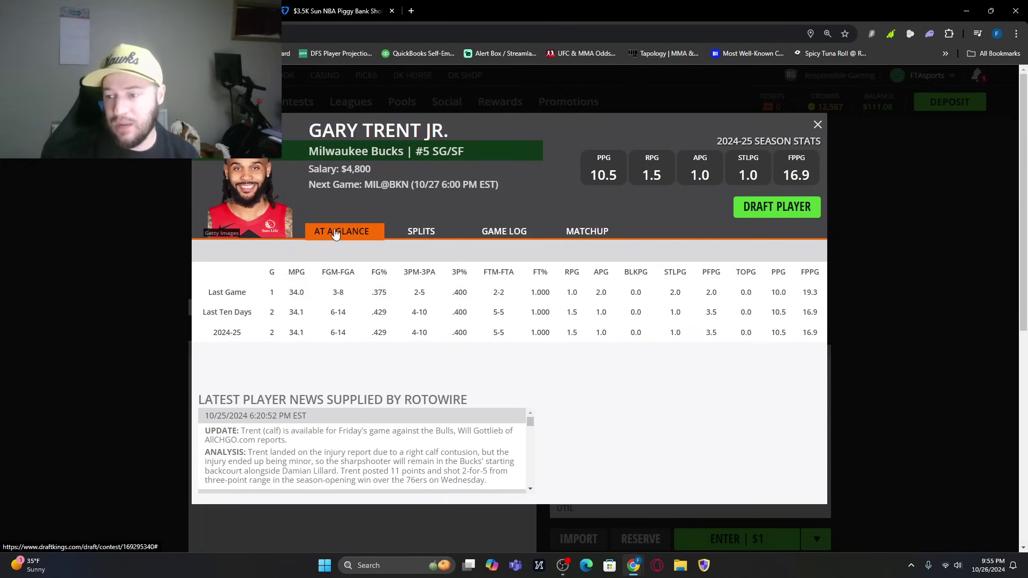
pyautogui.click(437, 237)
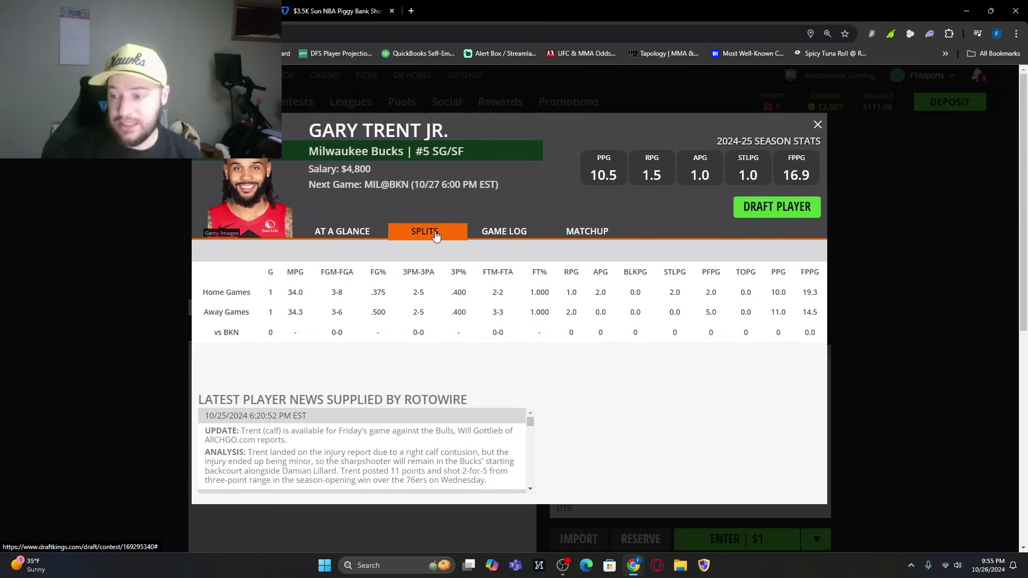
pyautogui.click(524, 239)
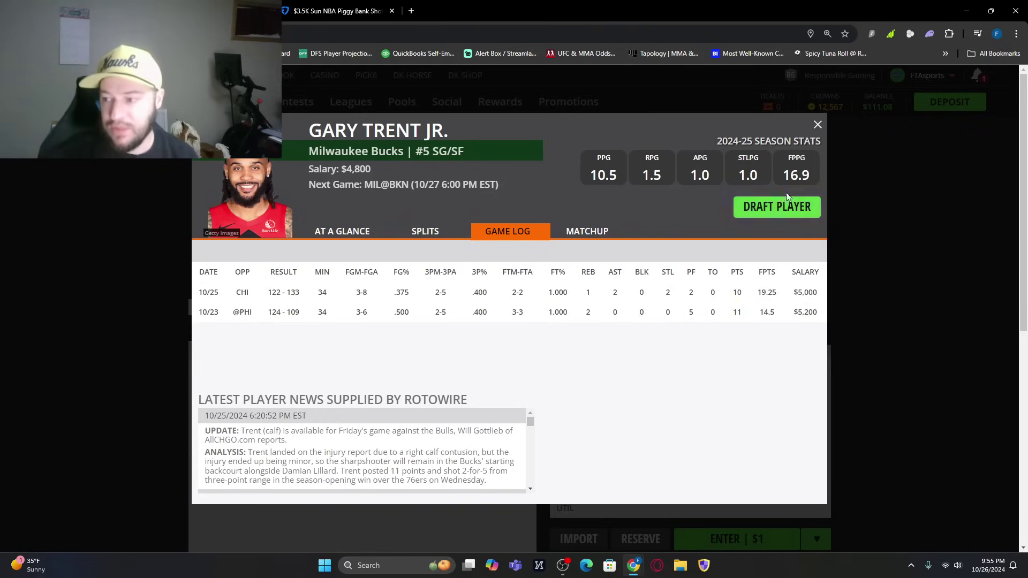
pyautogui.click(778, 208)
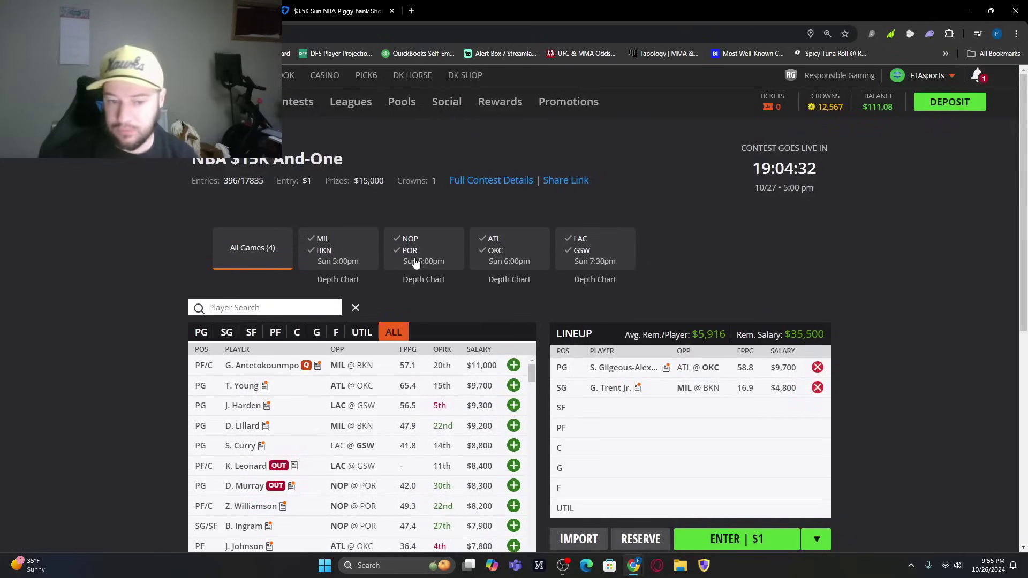
# Step: Check Deni Avdija's game log and the Portland game odds, then draft him at SF for $6,500
pyautogui.click(283, 308)
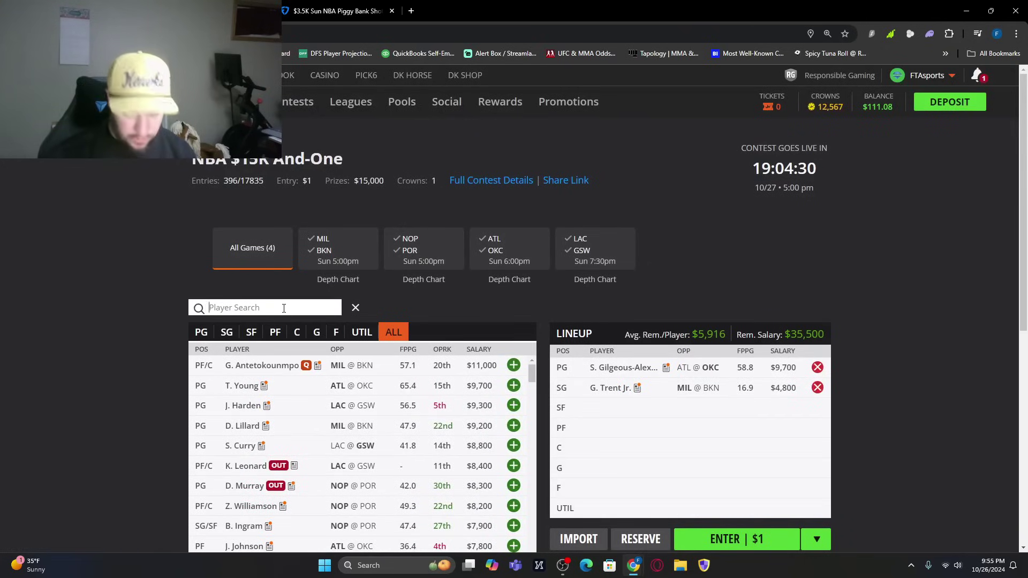
pyautogui.write('avd')
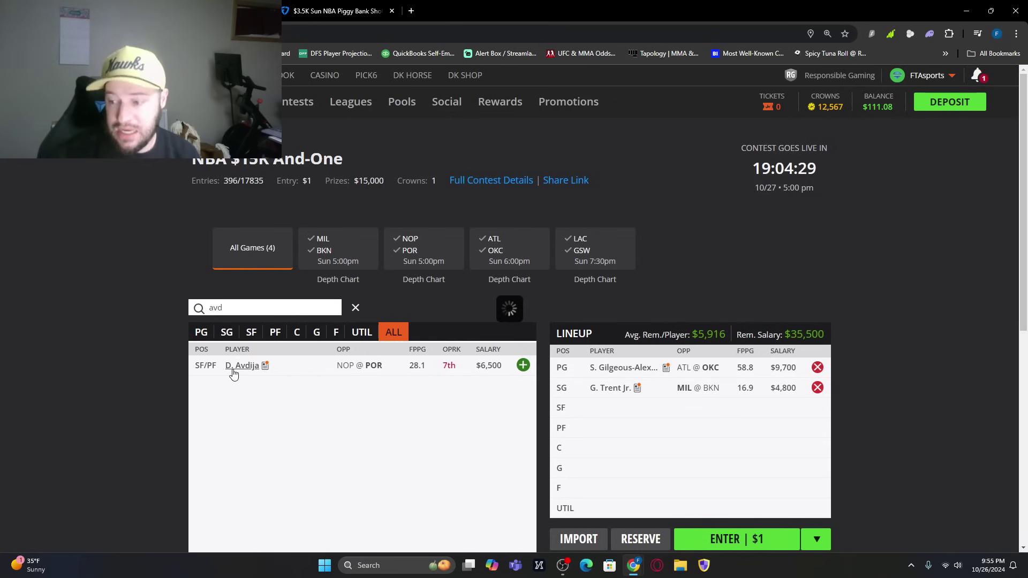
pyautogui.click(232, 370)
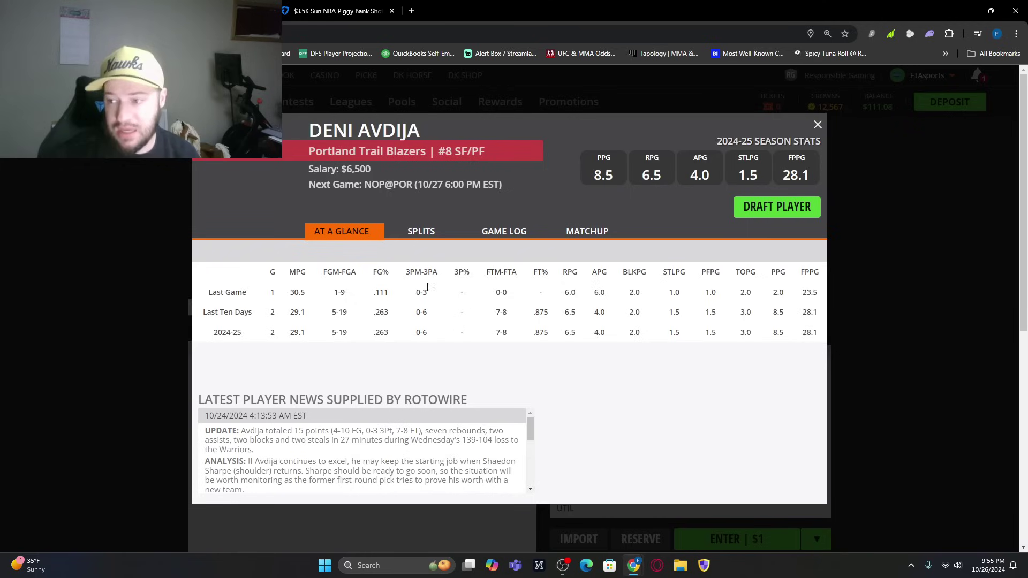
pyautogui.click(515, 240)
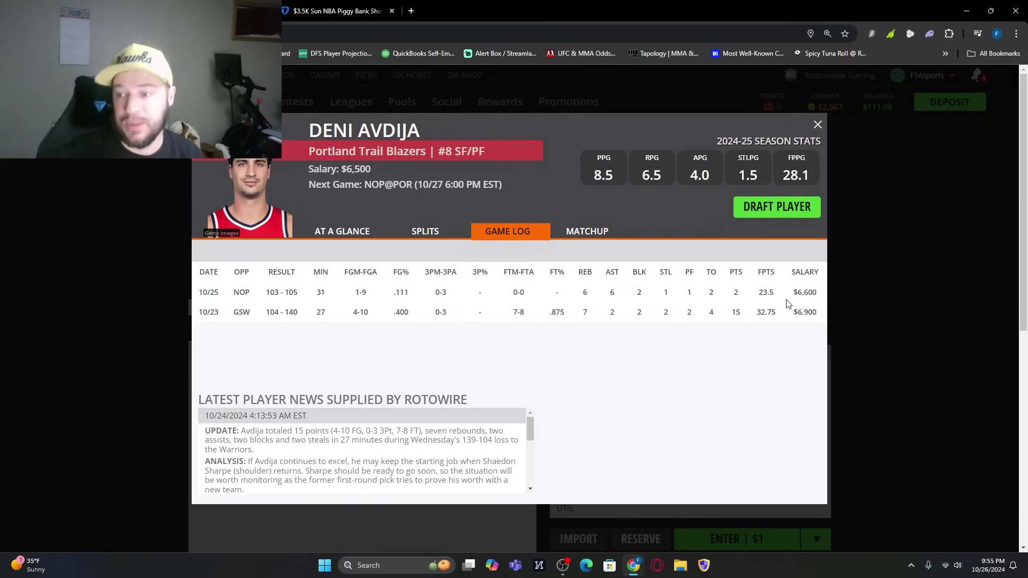
pyautogui.click(224, 10)
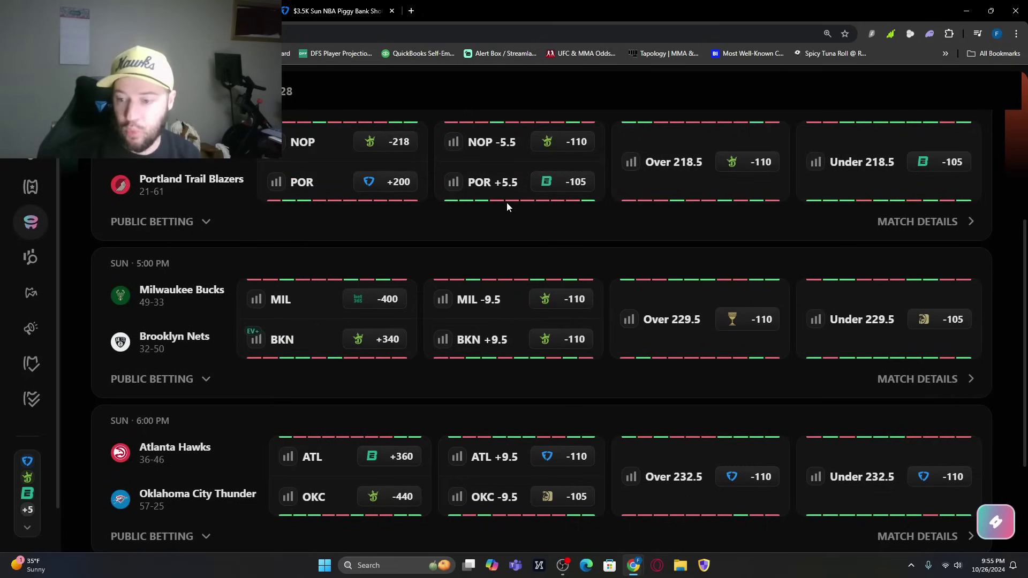
pyautogui.hotkey('alt', 'Tab')
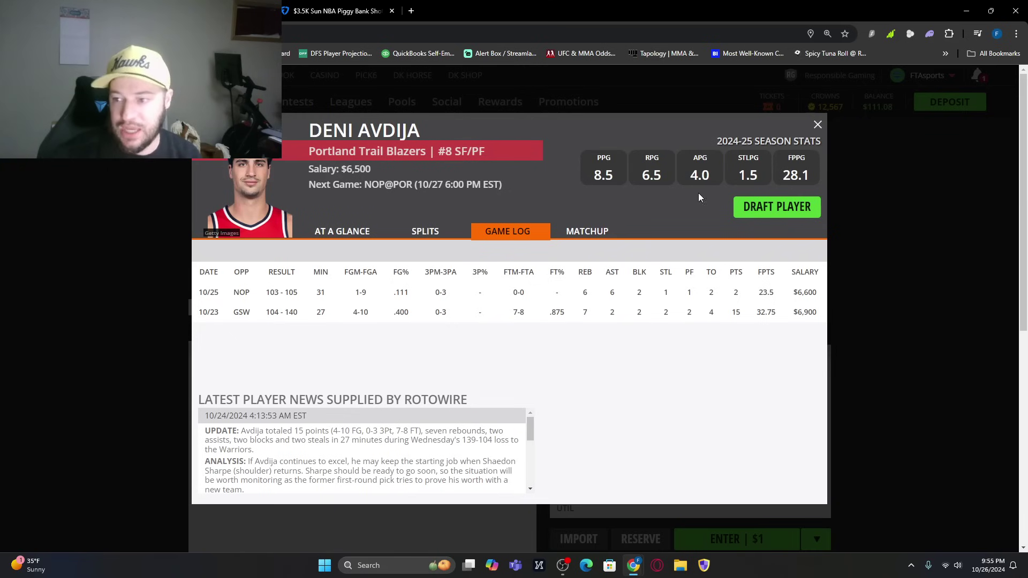
pyautogui.click(760, 207)
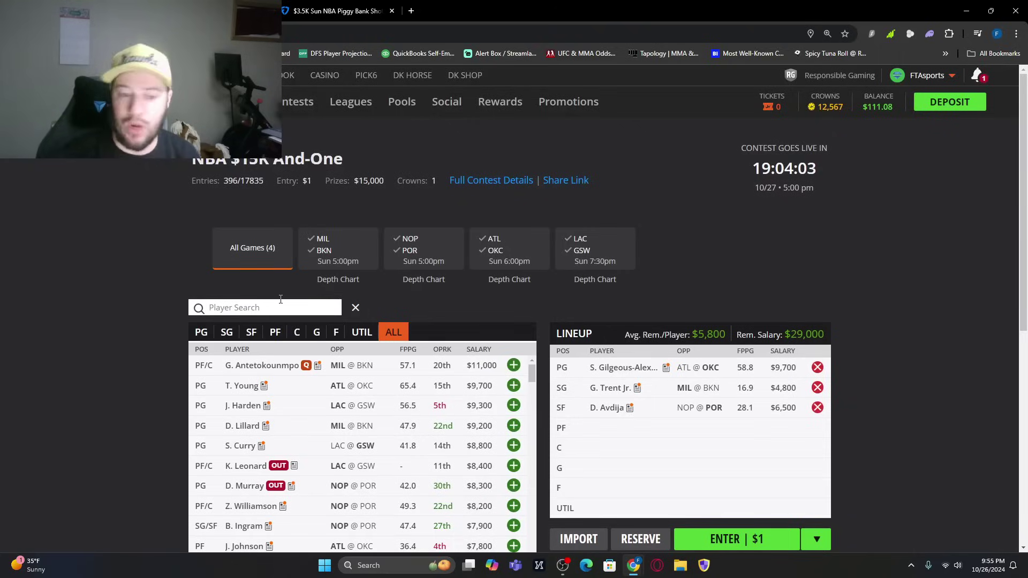
# Step: Search 'gia', check Giannis Antetokounmpo's game log, and draft him at PF for $11,000
pyautogui.write('gia')
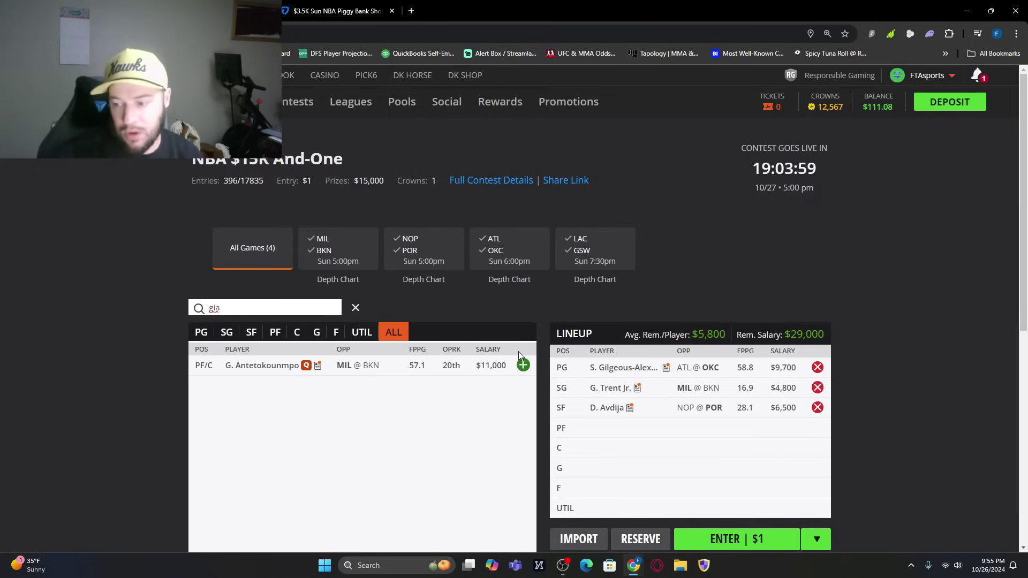
pyautogui.click(247, 366)
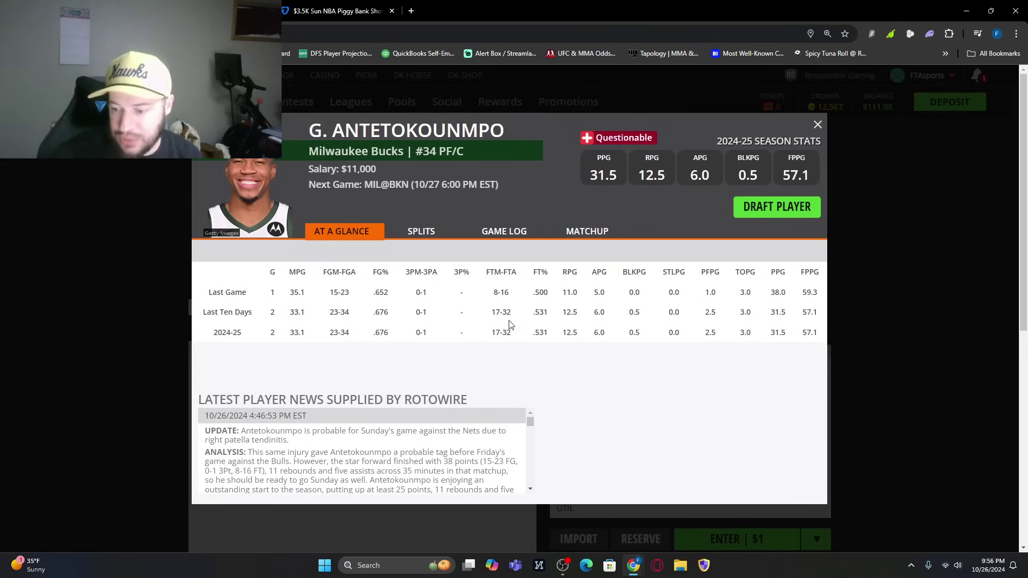
pyautogui.click(521, 236)
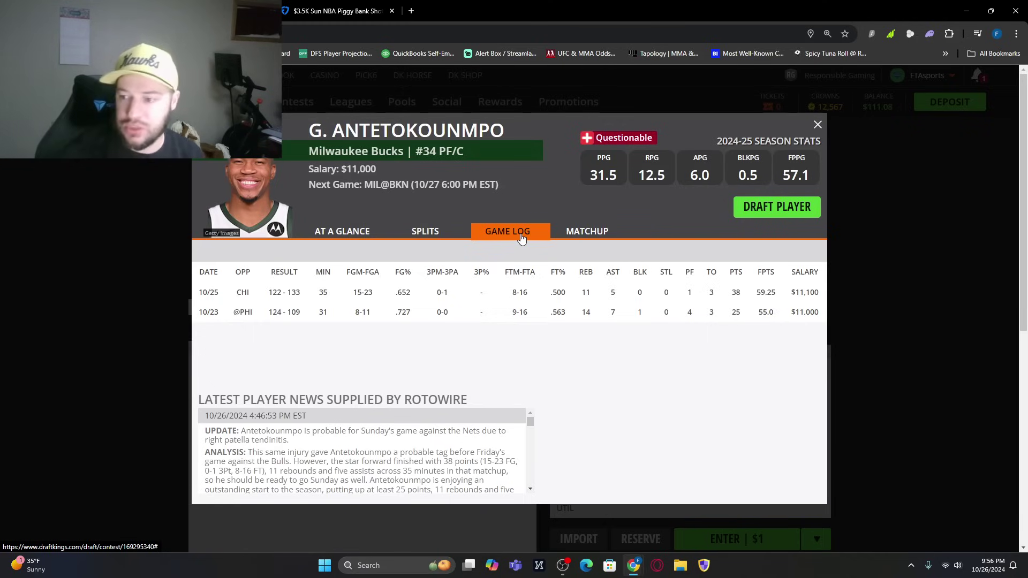
pyautogui.click(756, 214)
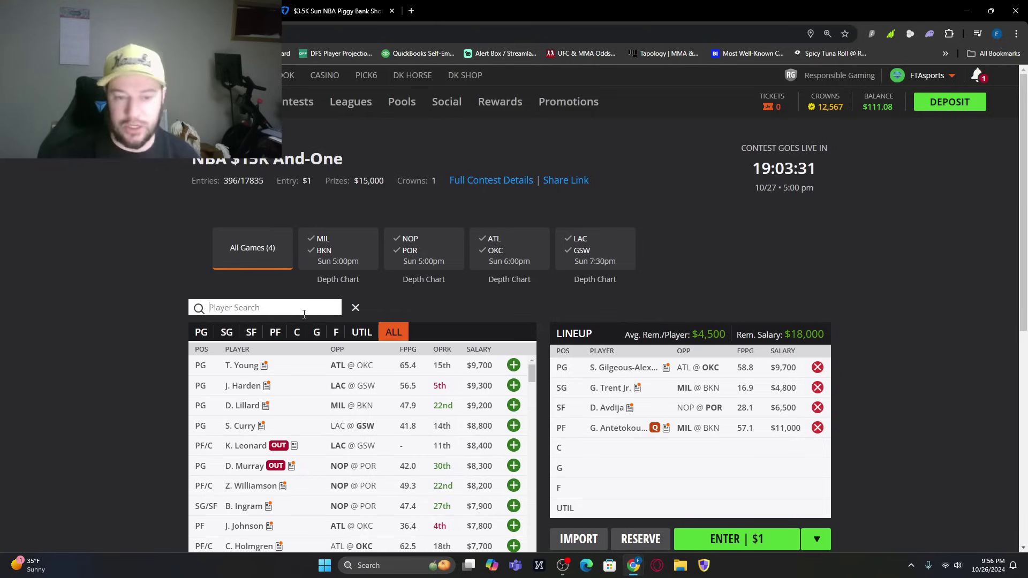
# Step: Search 'ayt', review Deandre Ayton's game log and splits, and draft him at C for $6,900
pyautogui.write('ayt')
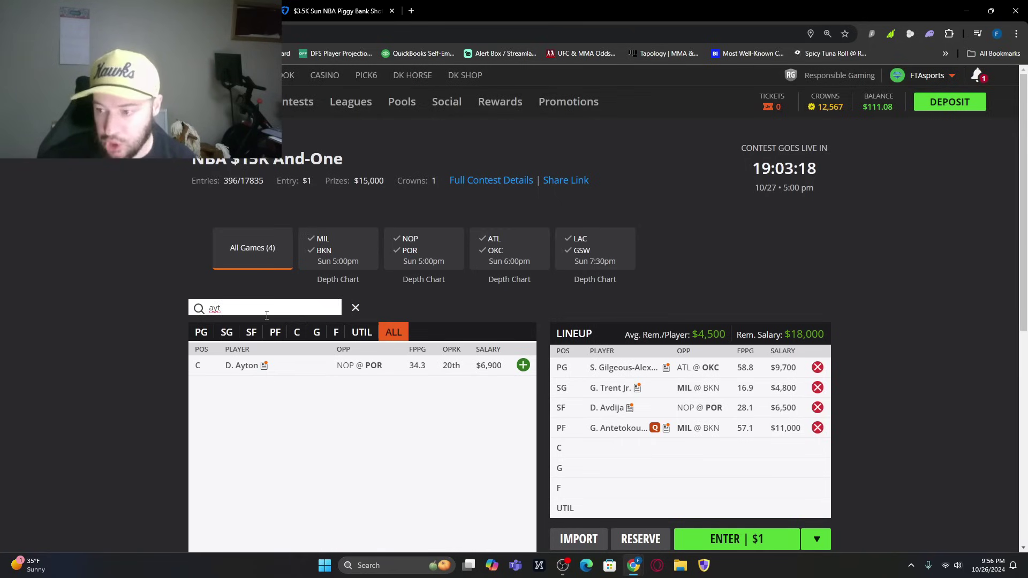
pyautogui.click(241, 366)
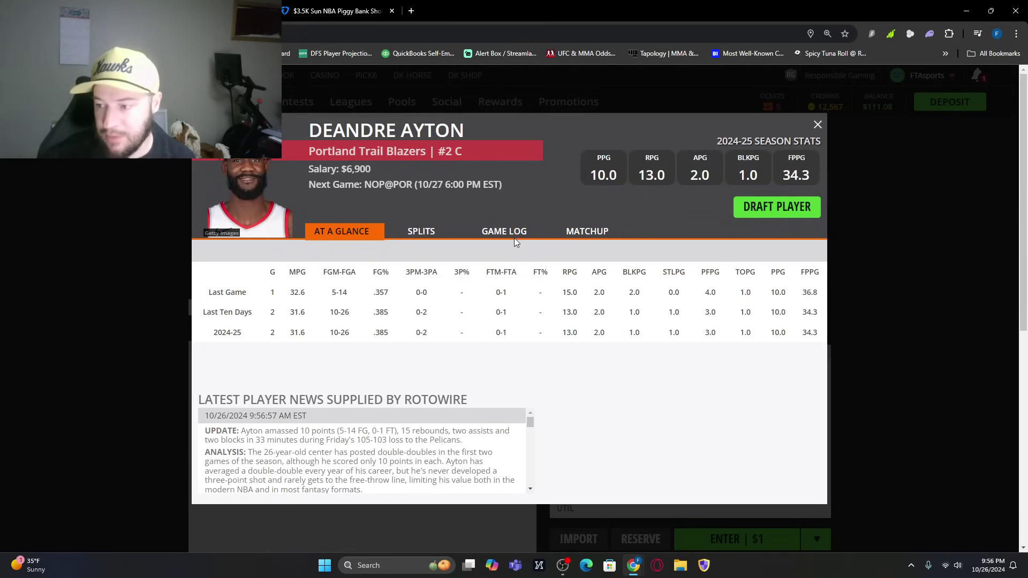
pyautogui.click(517, 235)
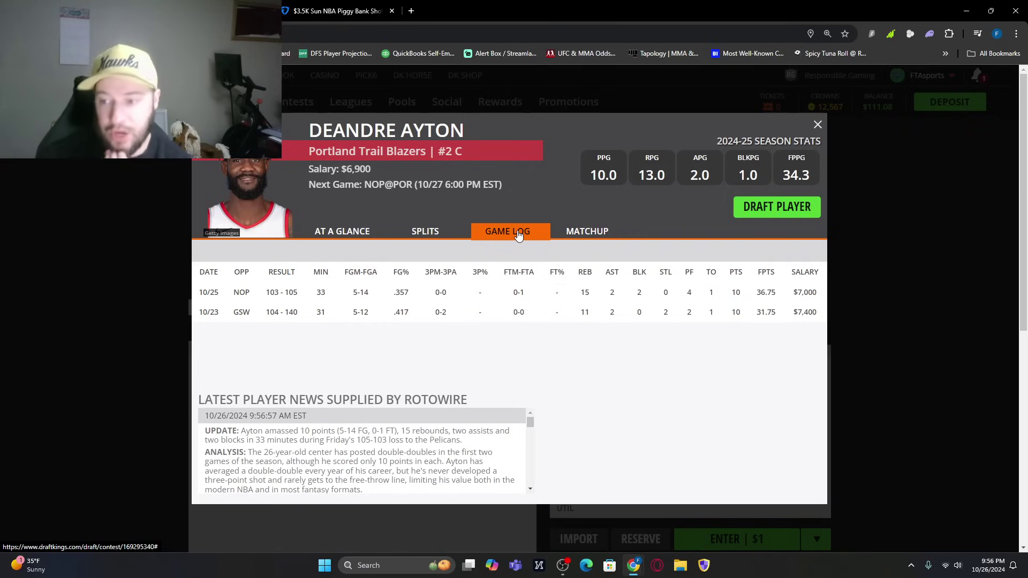
pyautogui.click(426, 230)
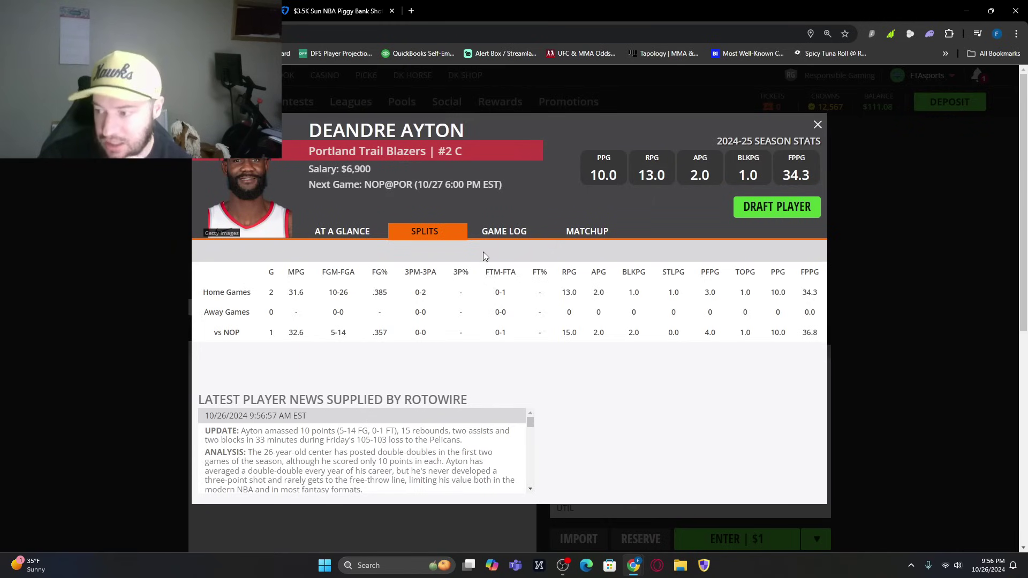
pyautogui.click(760, 213)
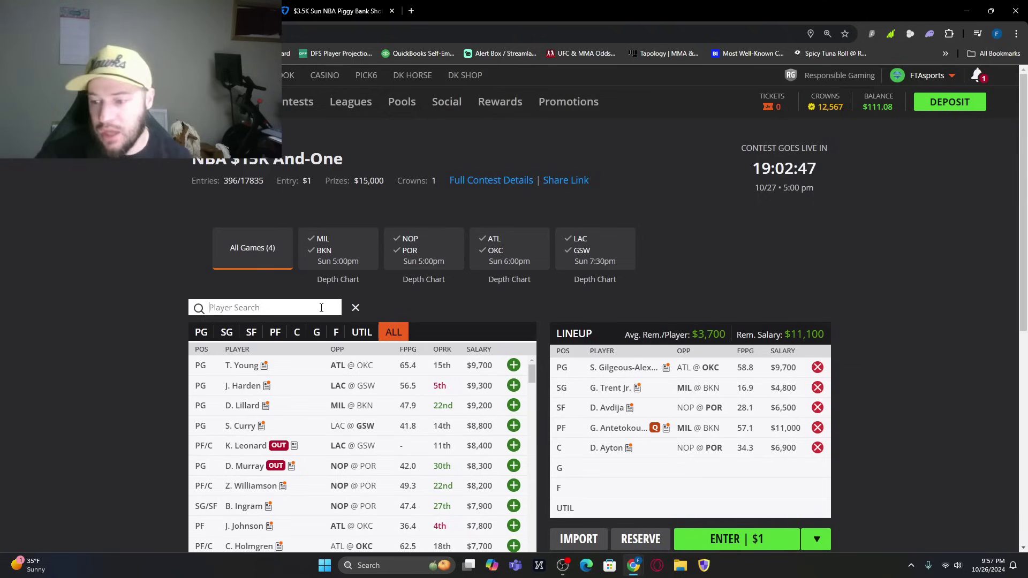
# Step: Search 'ban', check Dalano Banton's game log, and draft him at G for $3,300
pyautogui.write('ban')
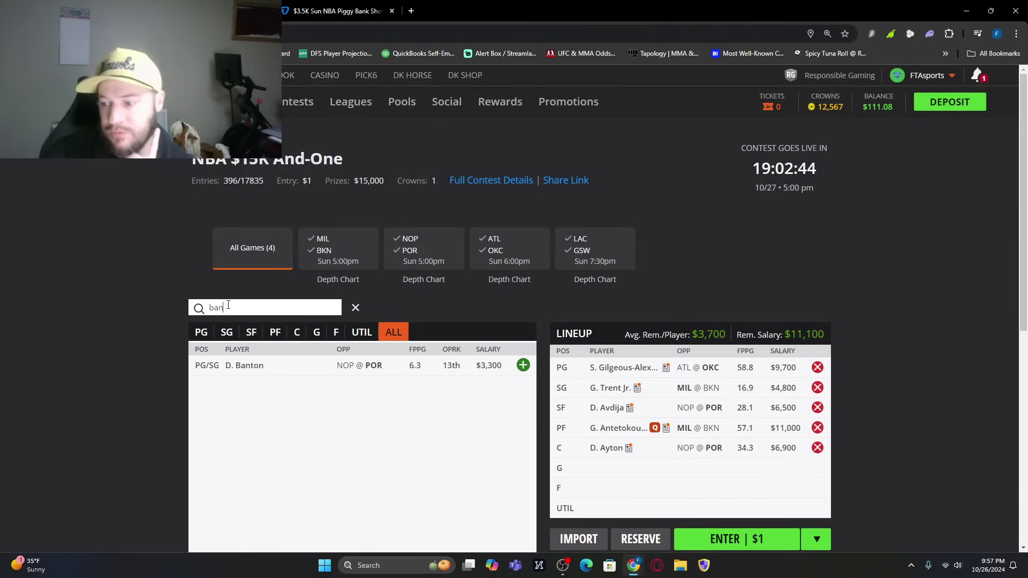
pyautogui.click(237, 370)
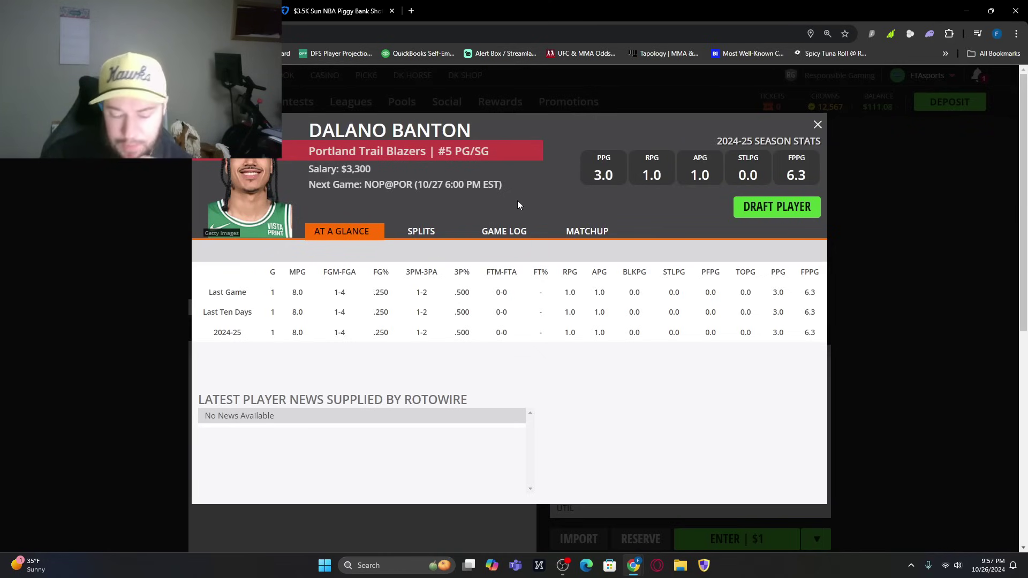
pyautogui.click(533, 238)
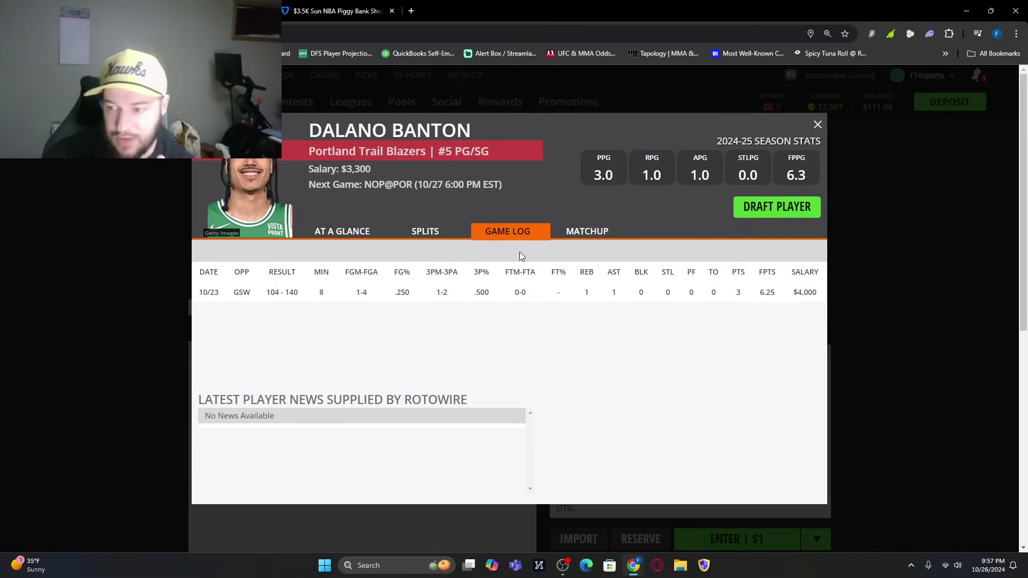
pyautogui.click(774, 210)
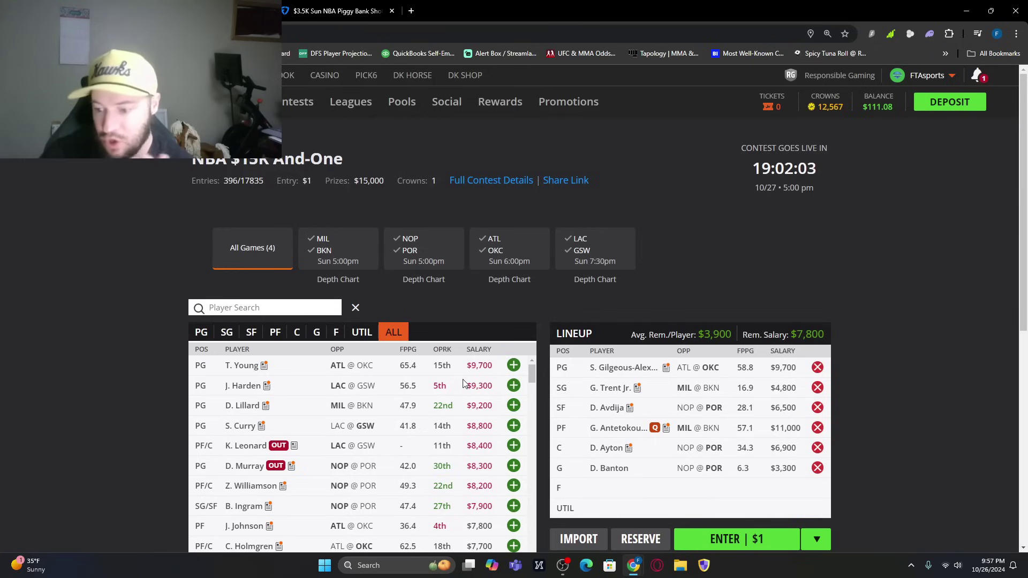
# Step: Search 'walk', review Jabari Walker's game log, and draft him into the F slot for $3,000
pyautogui.click(300, 303)
pyautogui.write('walk')
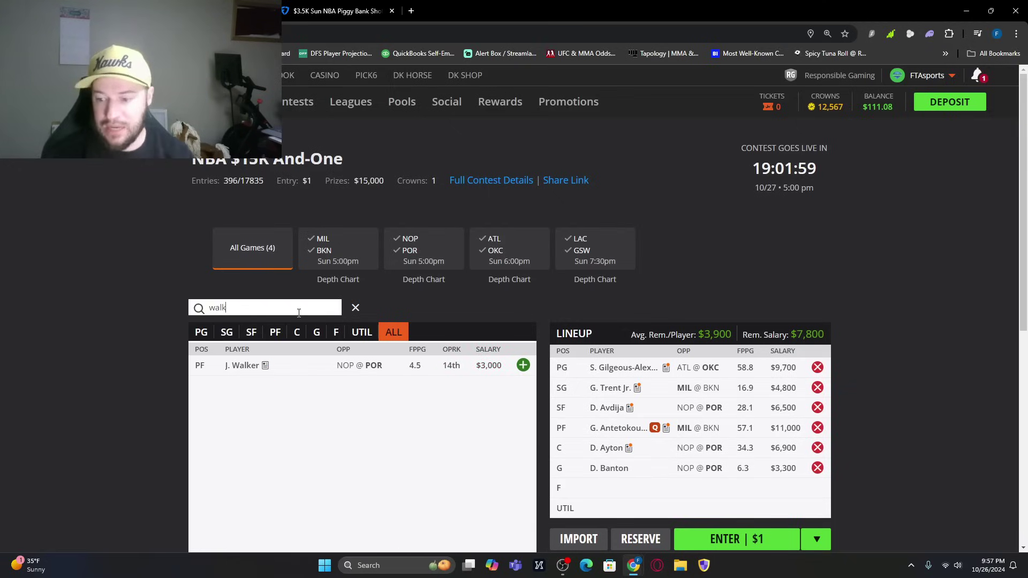
pyautogui.click(242, 366)
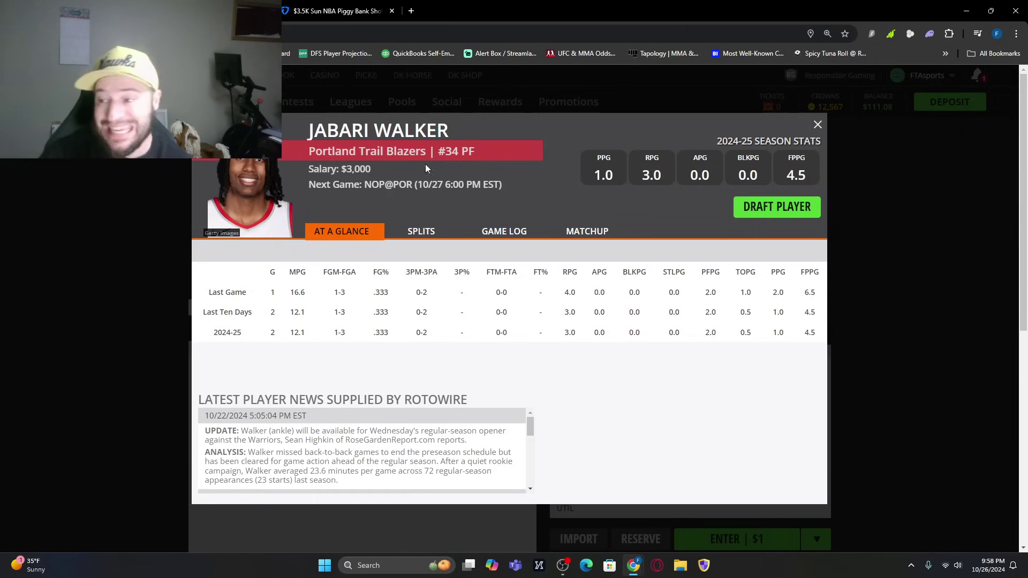
pyautogui.click(507, 238)
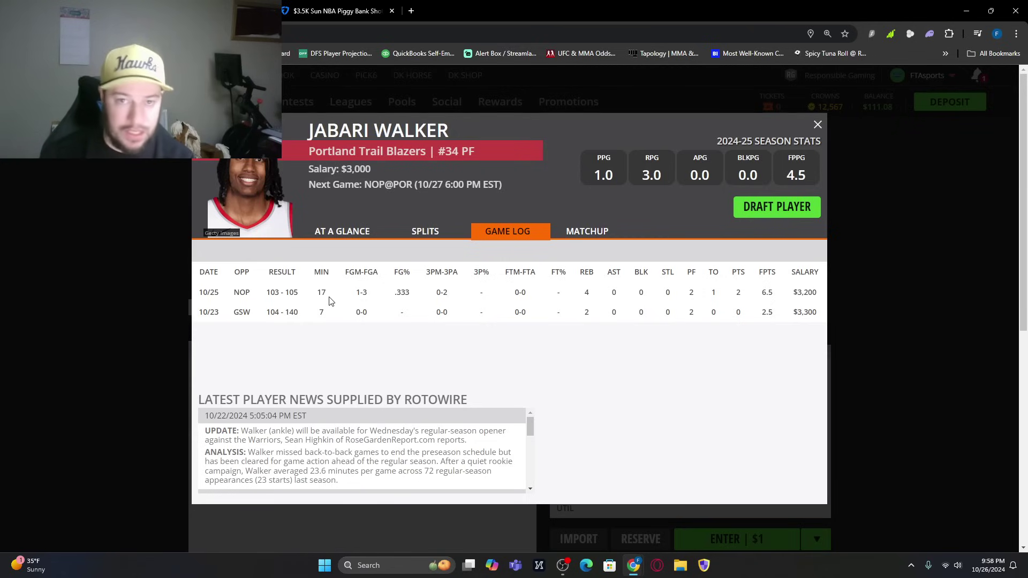
pyautogui.click(777, 207)
pyautogui.click(236, 308)
# Step: Search 'port', check Kevin Porter Jr.'s game log, and draft him at UTIL for $4,800, leaving $0
pyautogui.write('port')
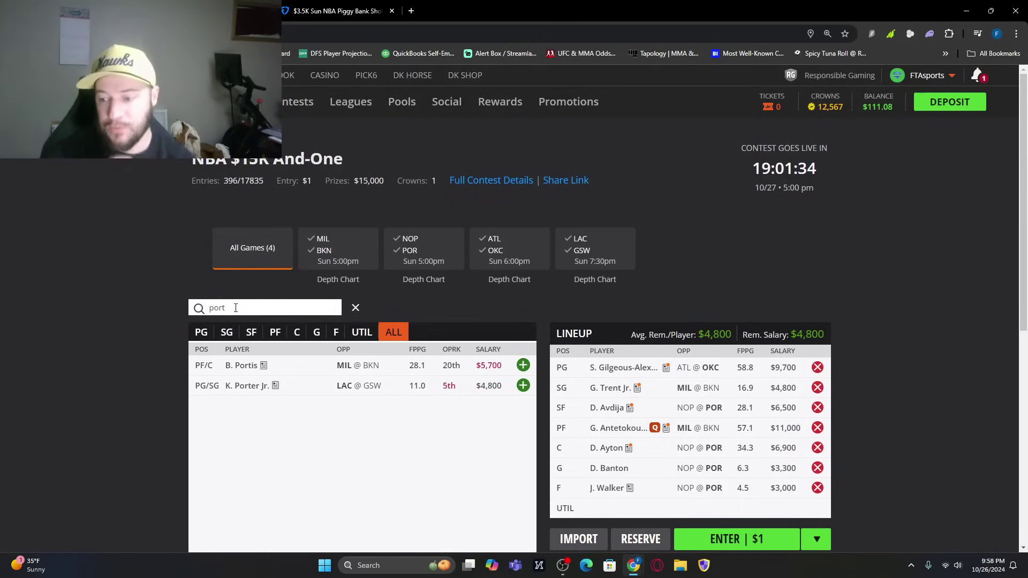
pyautogui.click(244, 386)
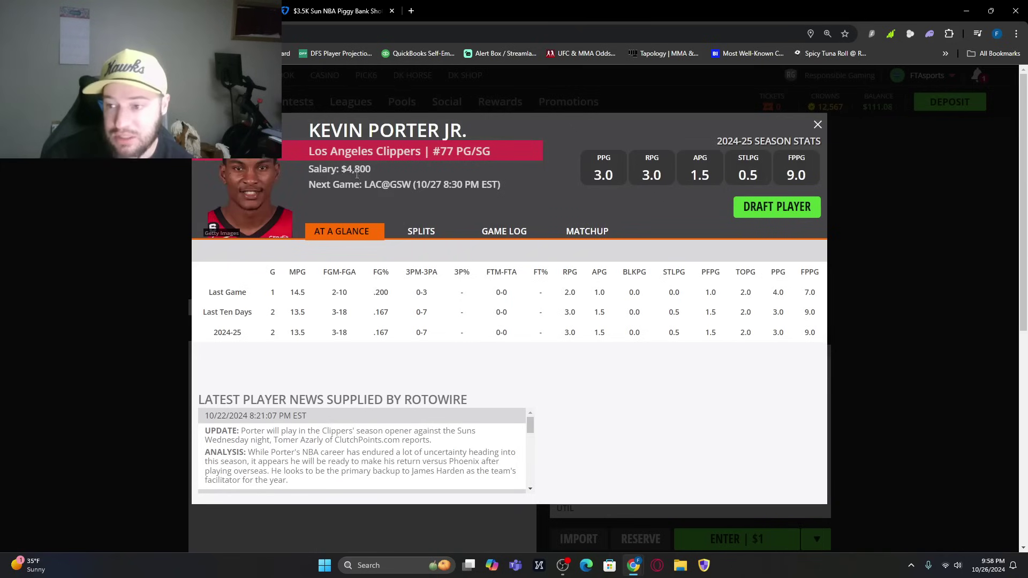
pyautogui.click(492, 236)
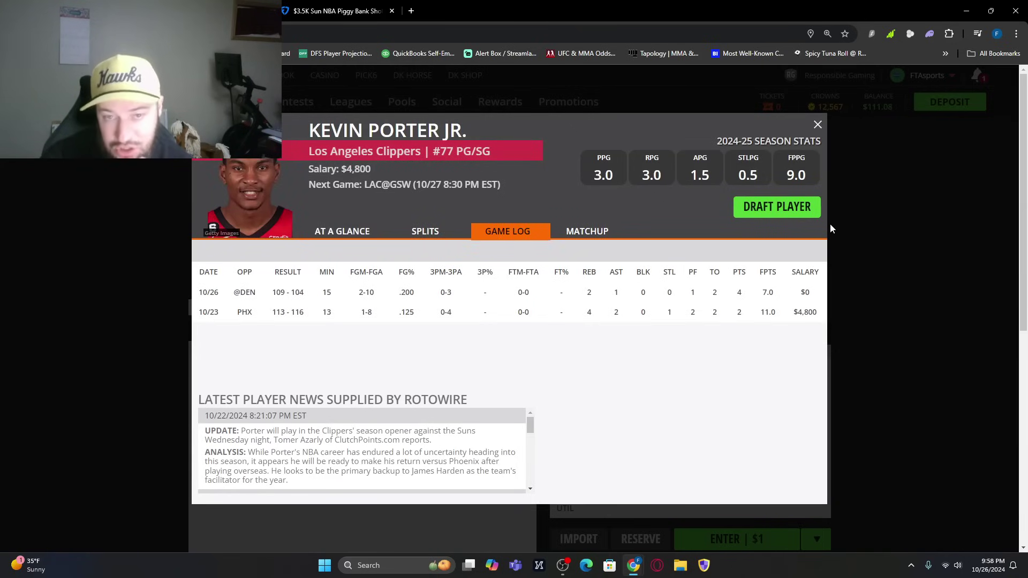
pyautogui.click(806, 211)
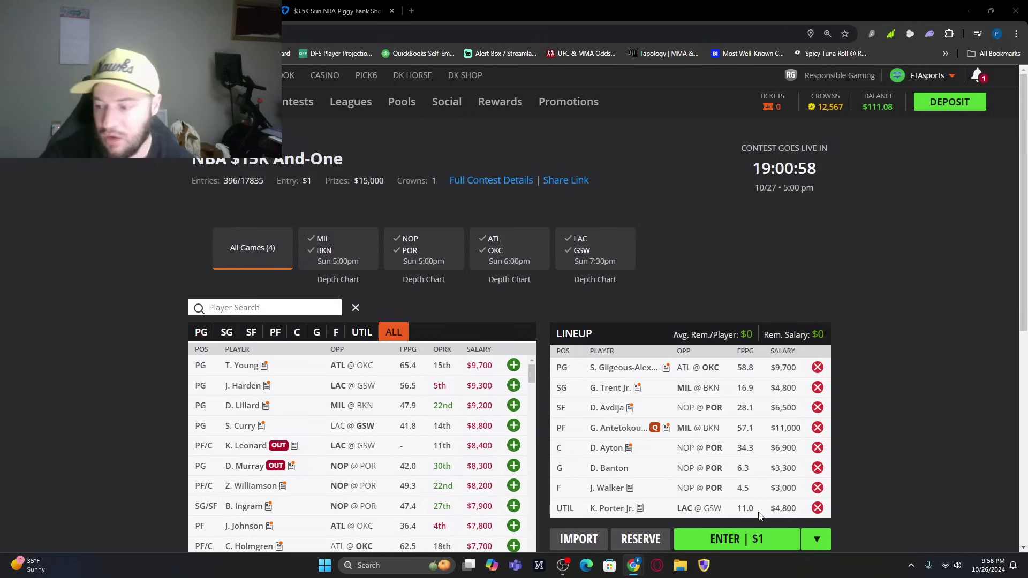
# Step: Clear the lineup and draft S. Henderson at PG after checking his game log
pyautogui.scroll(-2, 616, 460)
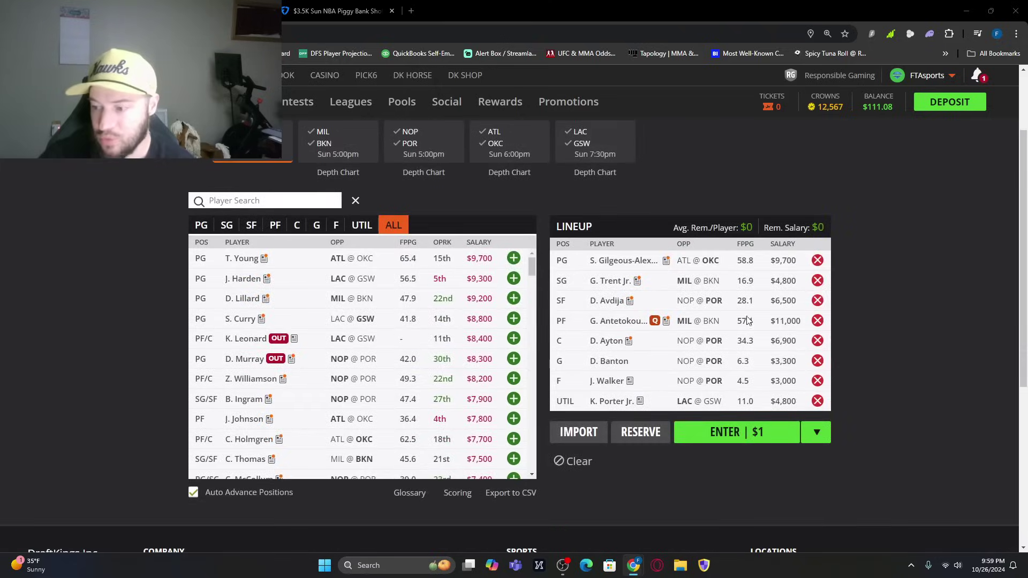
pyautogui.click(572, 461)
pyautogui.click(270, 201)
pyautogui.write('sco')
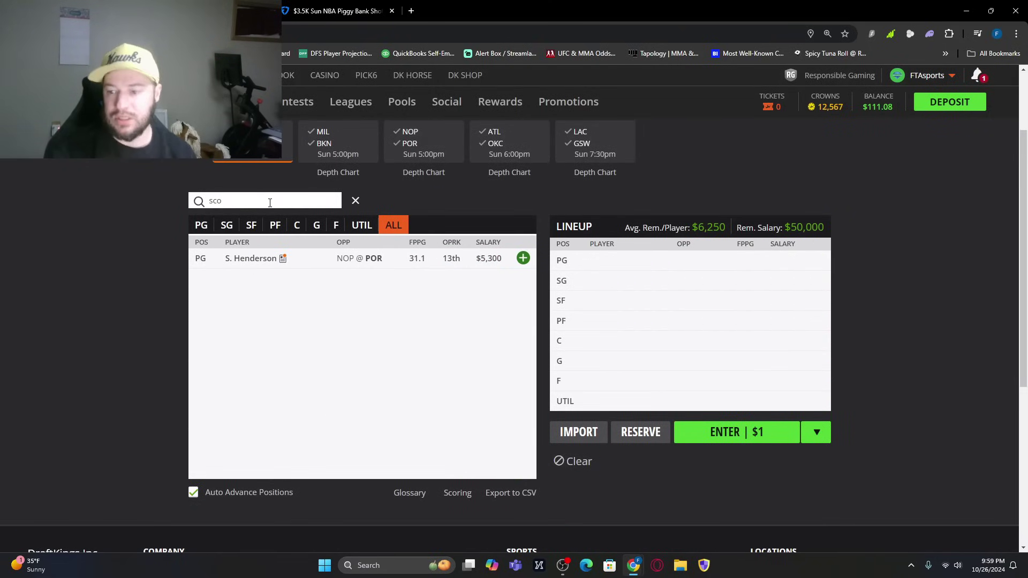
pyautogui.click(253, 260)
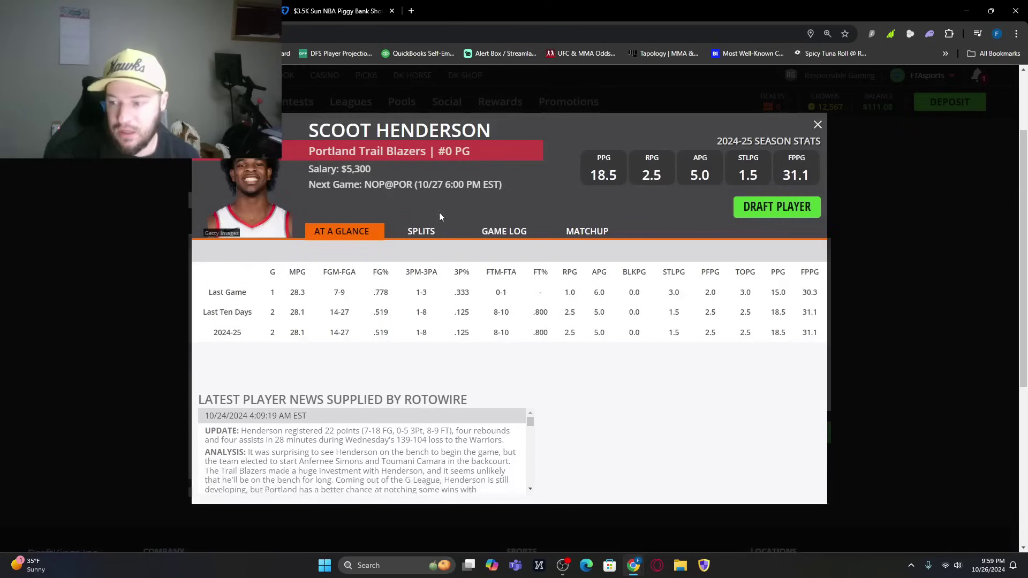
pyautogui.click(505, 230)
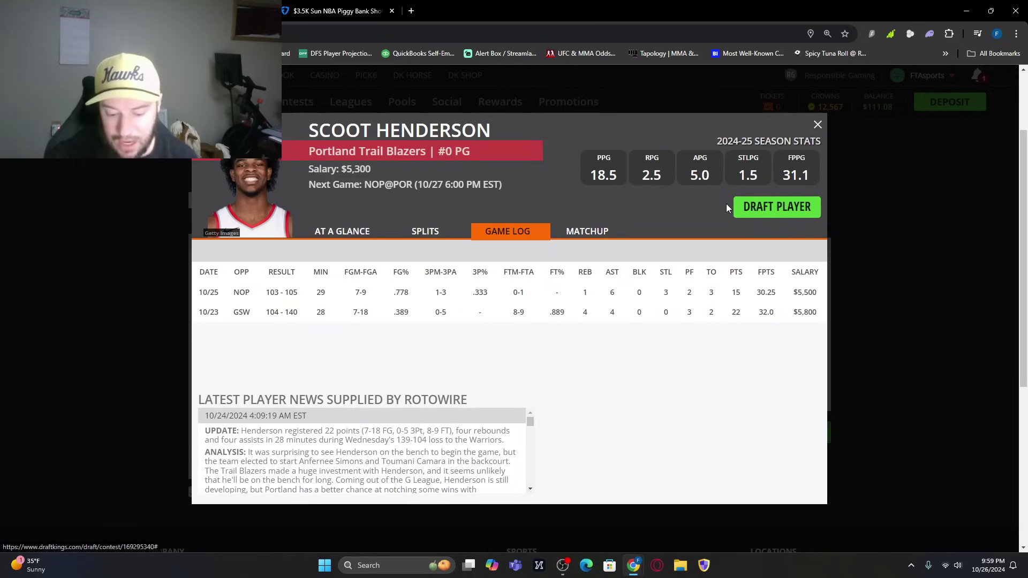
pyautogui.click(813, 209)
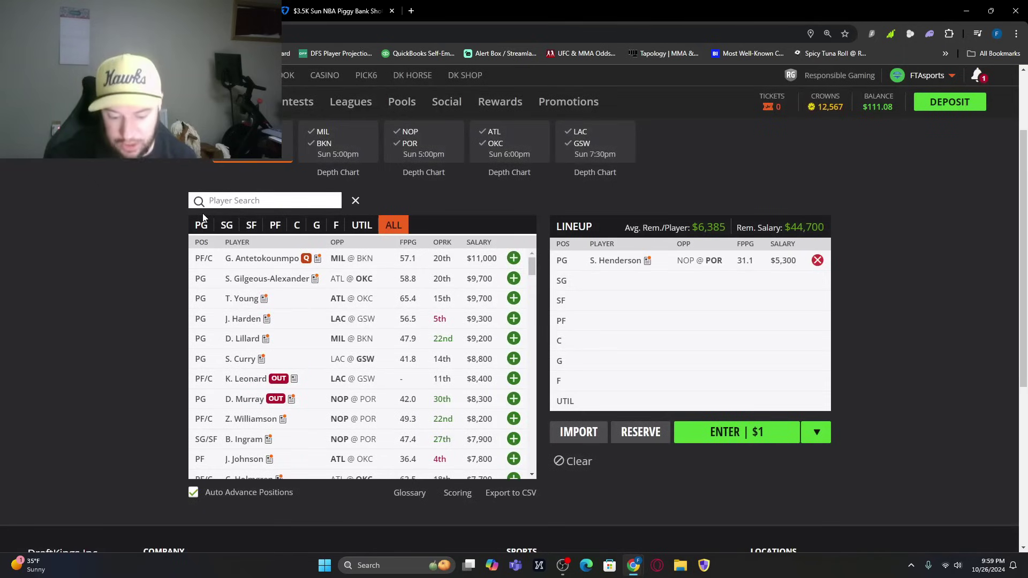
# Step: Add G. Trent Jr. at SG, Javonte Green at SF after his game log, and G. Antetokounmpo at PF
pyautogui.click(241, 201)
pyautogui.write('gar')
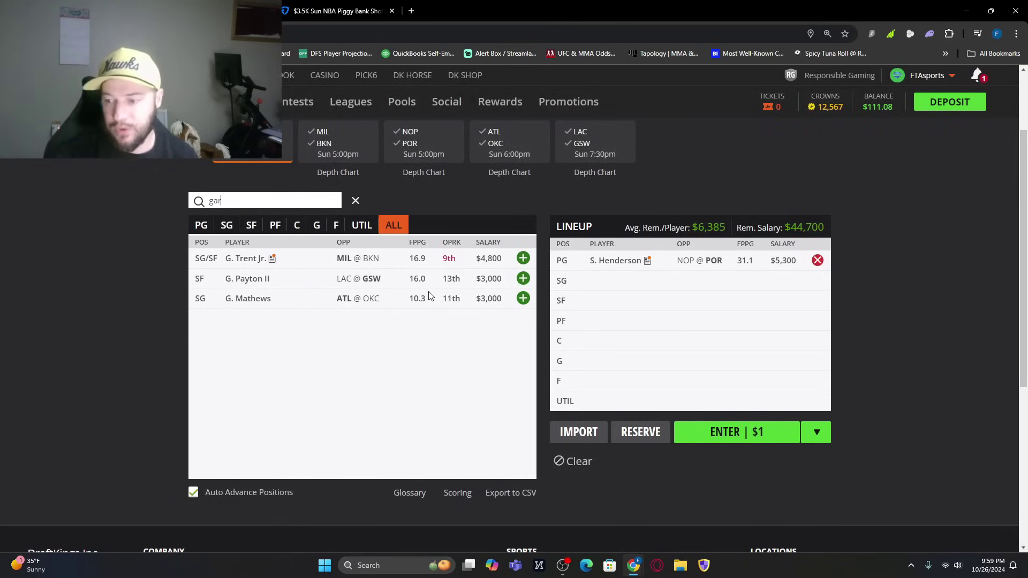
pyautogui.click(523, 258)
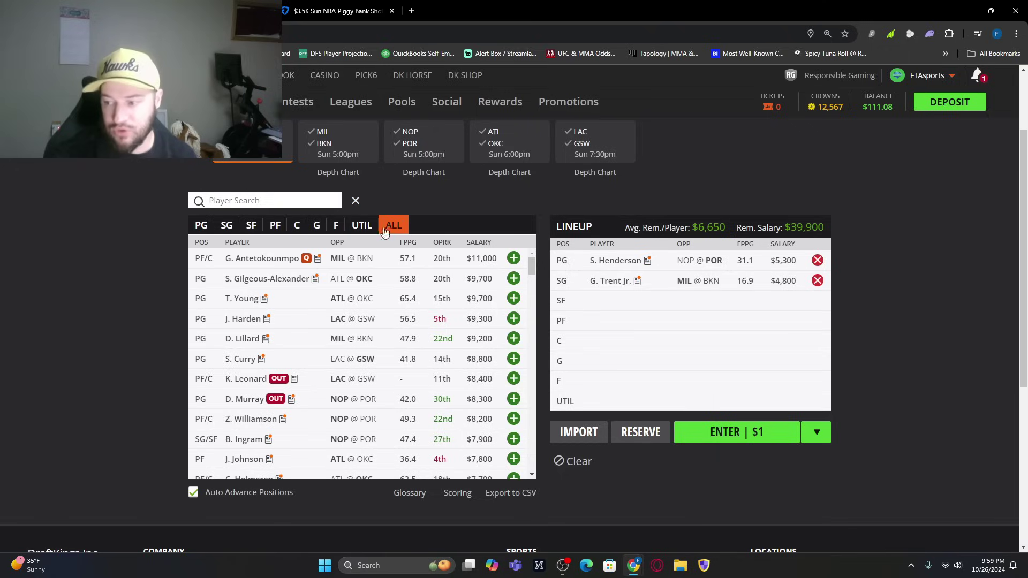
pyautogui.click(310, 206)
pyautogui.write('green')
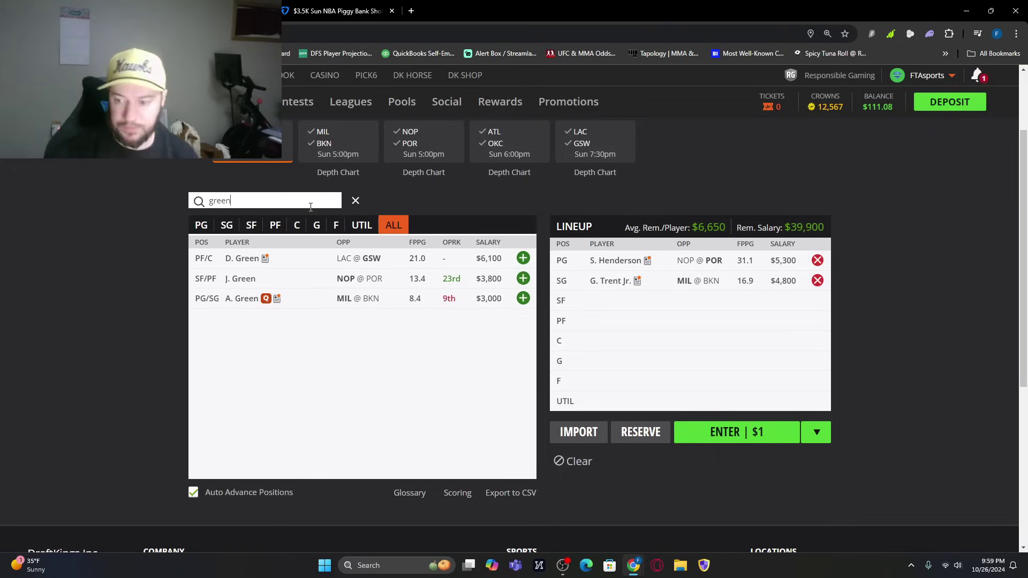
pyautogui.click(231, 281)
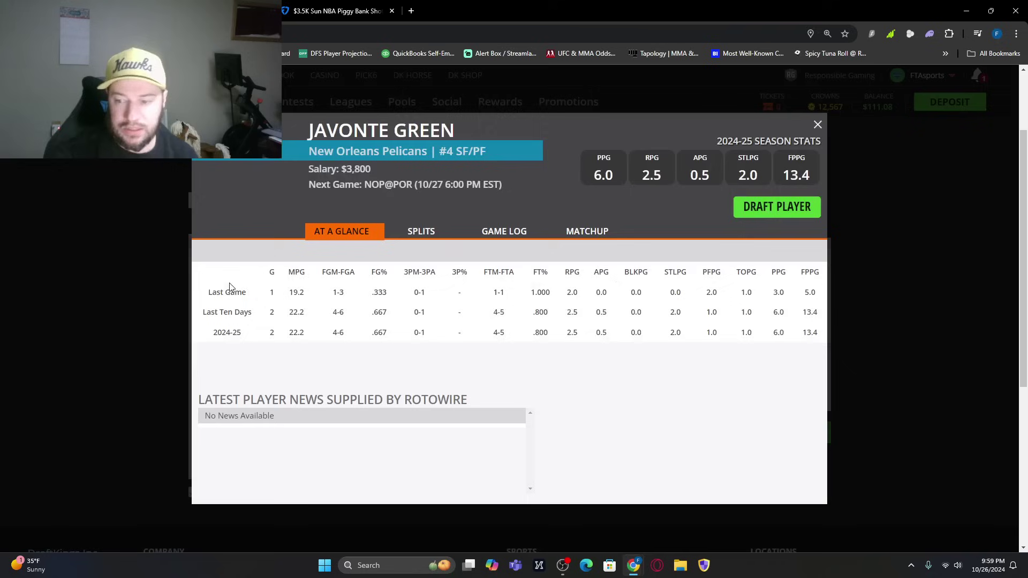
pyautogui.click(520, 236)
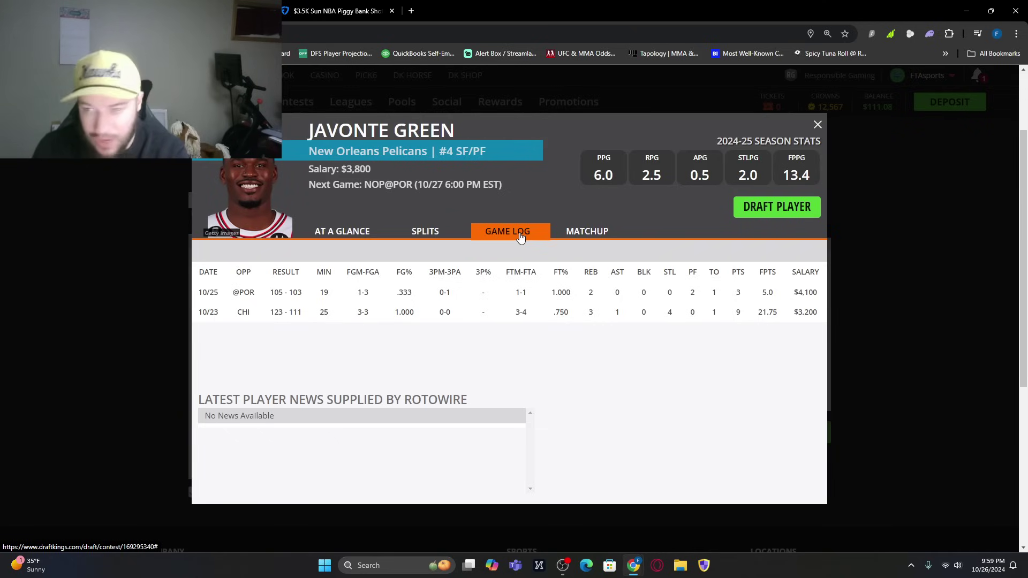
pyautogui.click(807, 213)
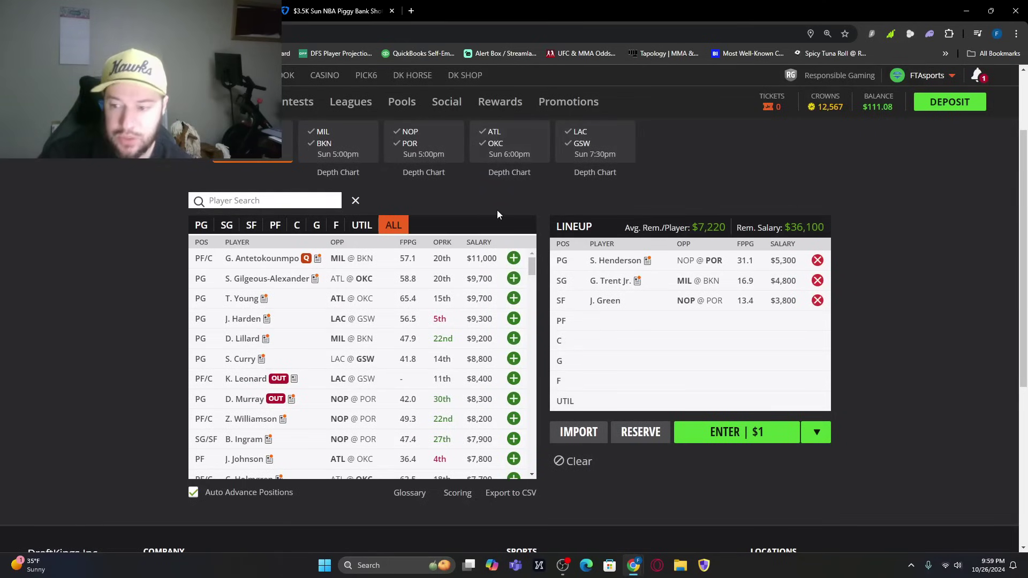
pyautogui.click(513, 258)
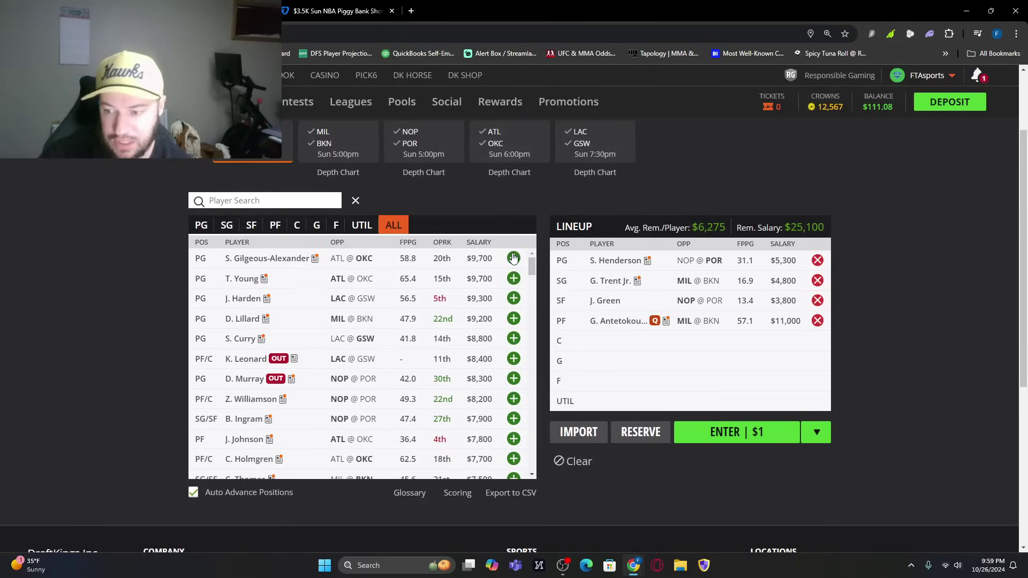
# Step: Search 'jem' and review Trey Jemison's game log and season summary, then close his card undrafted
pyautogui.click(263, 204)
pyautogui.write('jem')
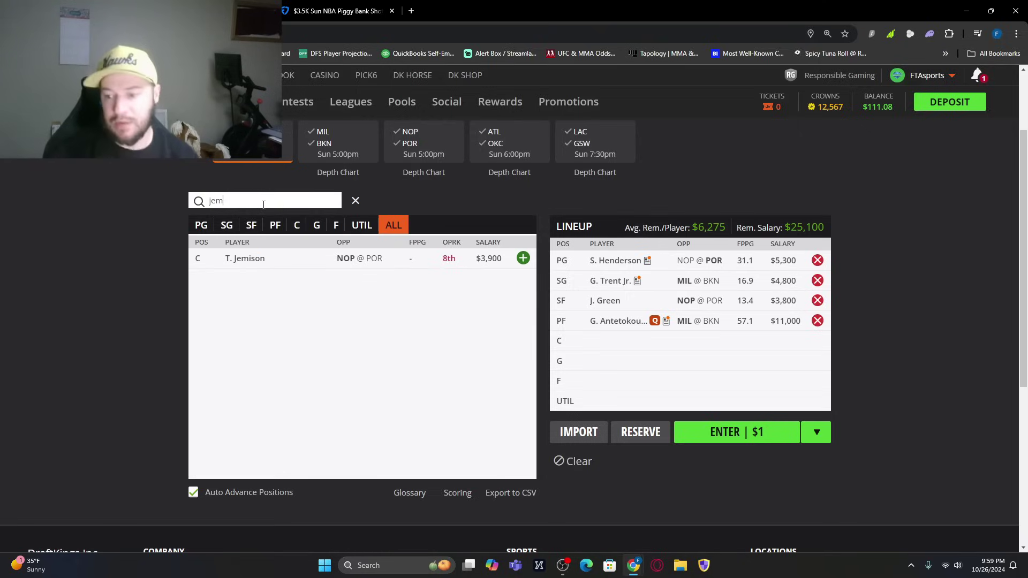
pyautogui.click(242, 259)
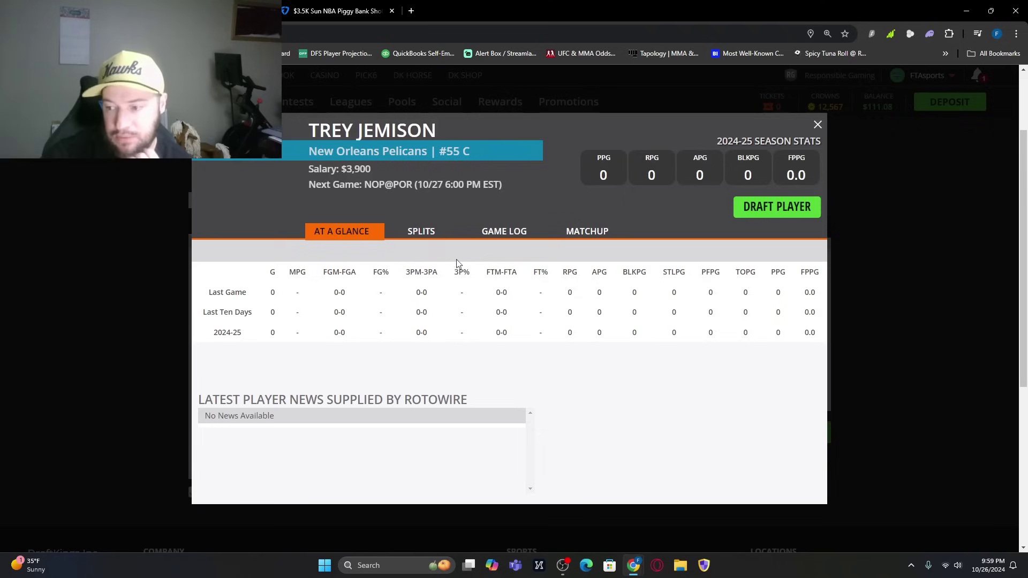
pyautogui.click(514, 229)
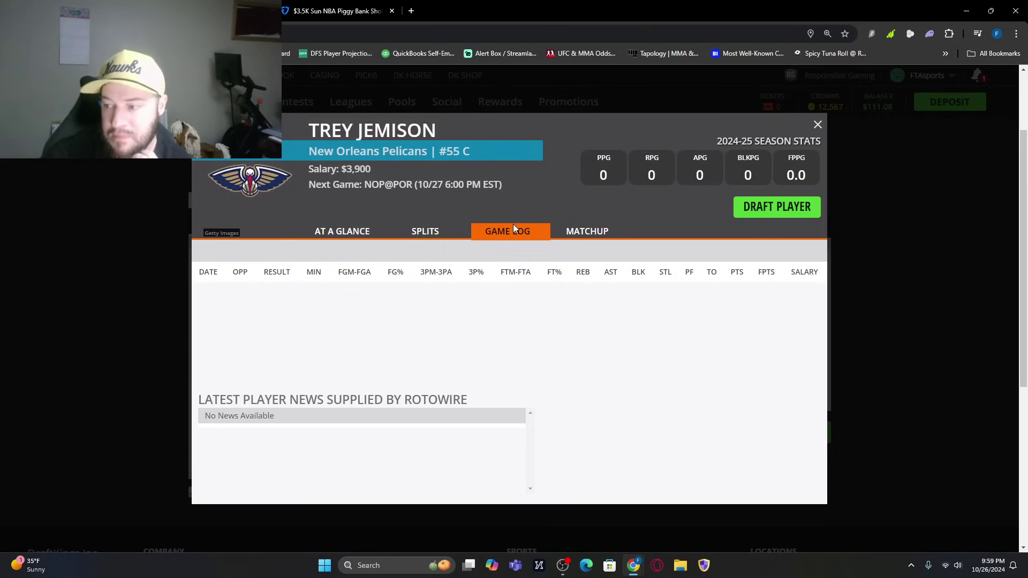
pyautogui.click(341, 231)
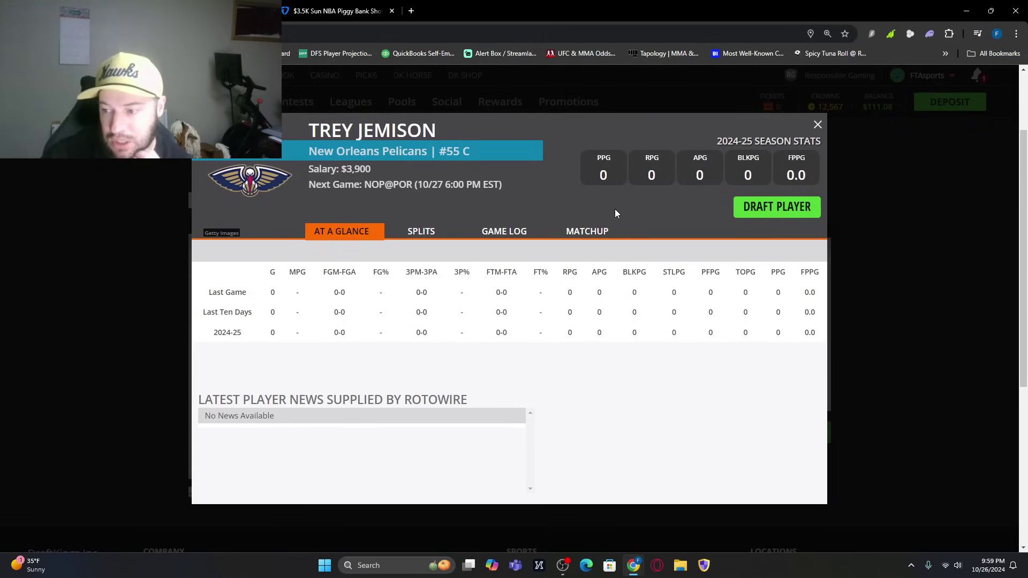
pyautogui.click(817, 124)
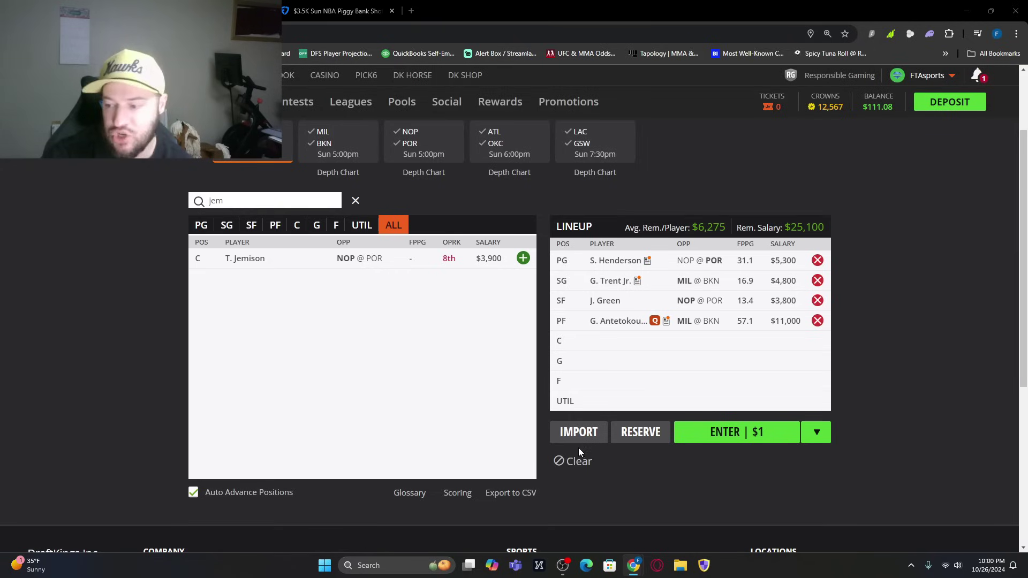
# Step: Clear the lineup and add K. Porter Jr. at PG from a 'port' search
pyautogui.click(579, 461)
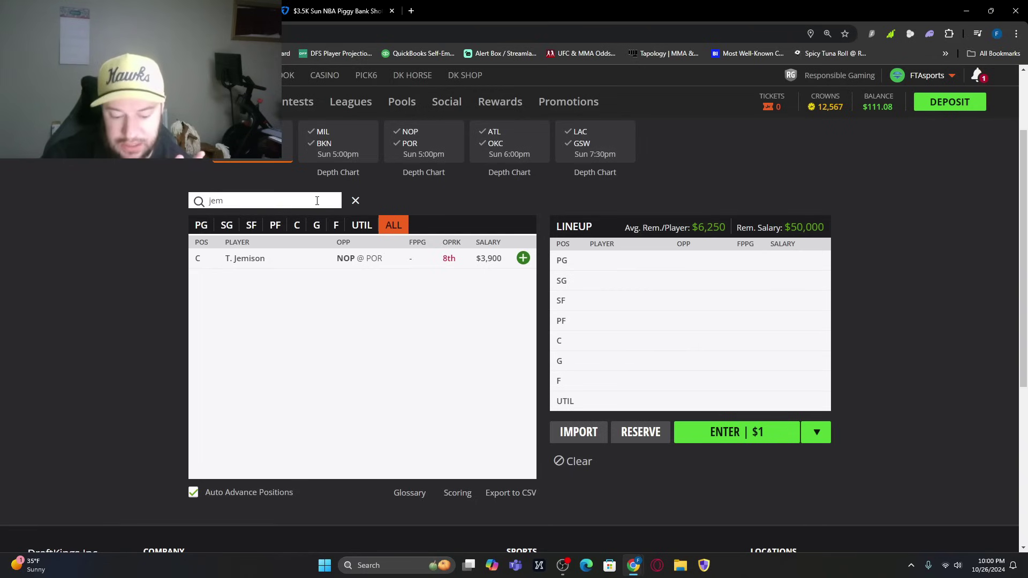
pyautogui.click(283, 195)
pyautogui.write('port')
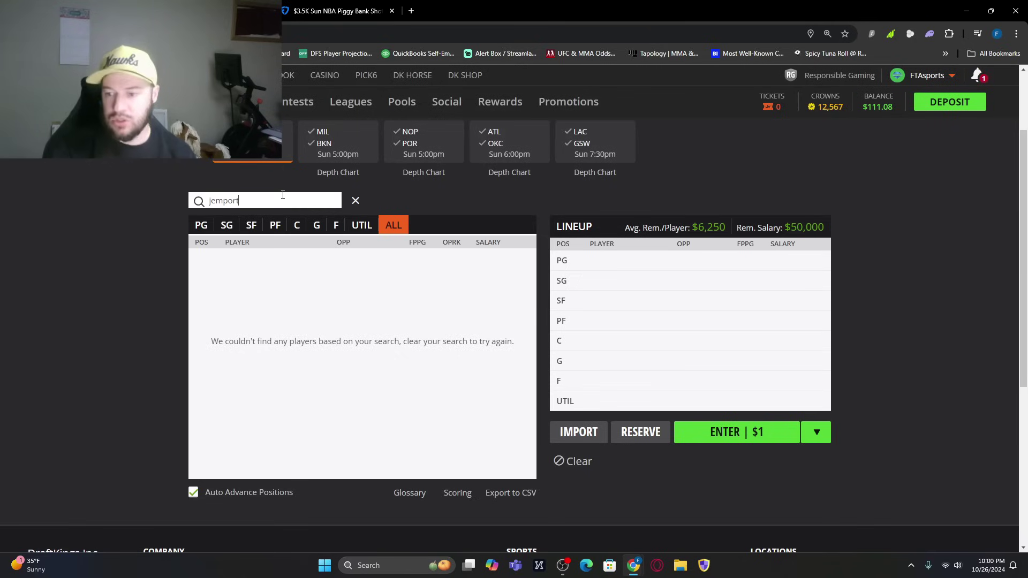
pyautogui.moveTo(283, 194); pyautogui.dragTo(40, 187)
pyautogui.write('por')
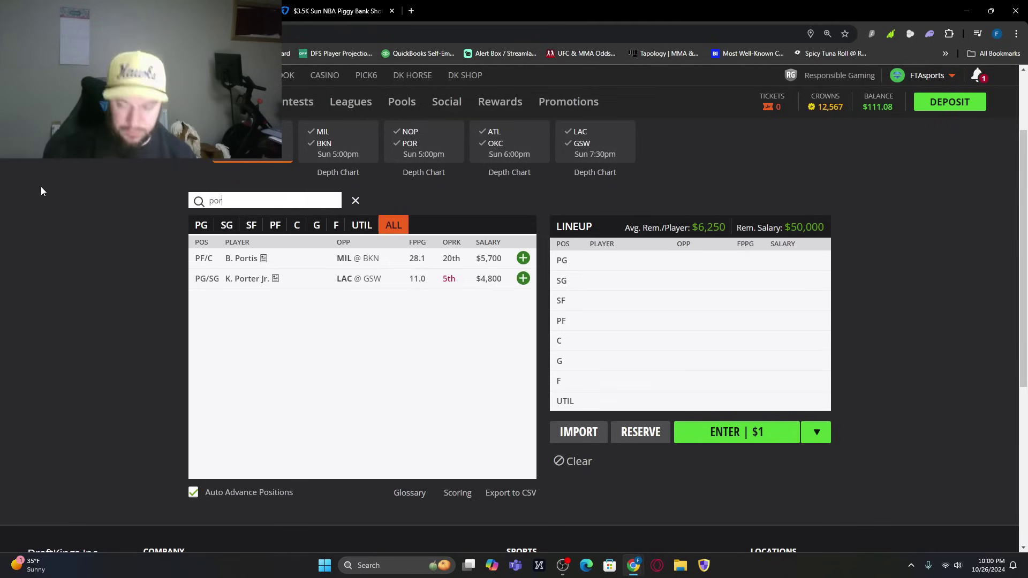
pyautogui.write('t')
pyautogui.click(201, 225)
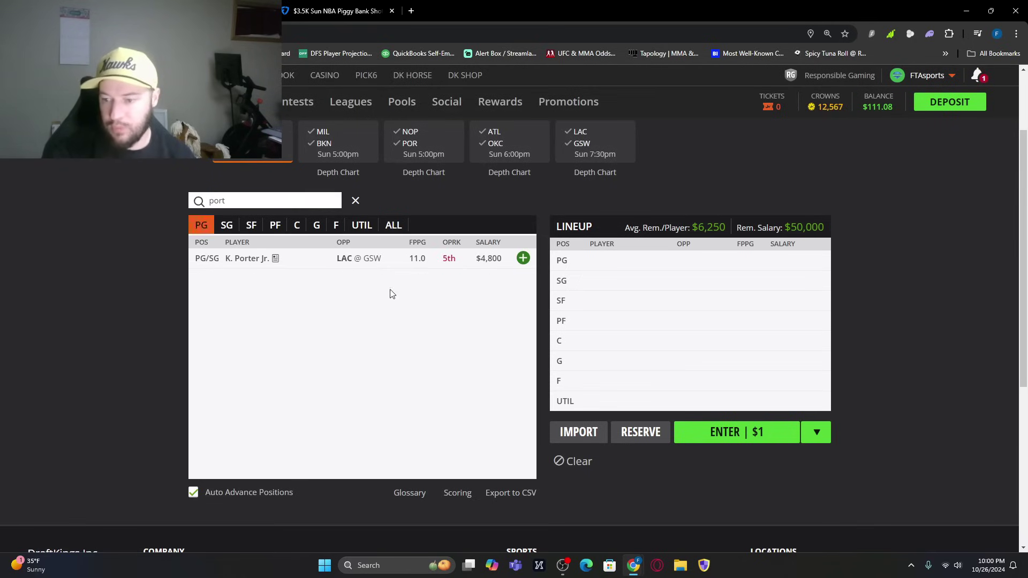
pyautogui.click(523, 258)
# Step: Add G. Trent Jr. at SG, then draft Jalen Williams ($7,300) at SF after his game log
pyautogui.click(283, 204)
pyautogui.write('tren')
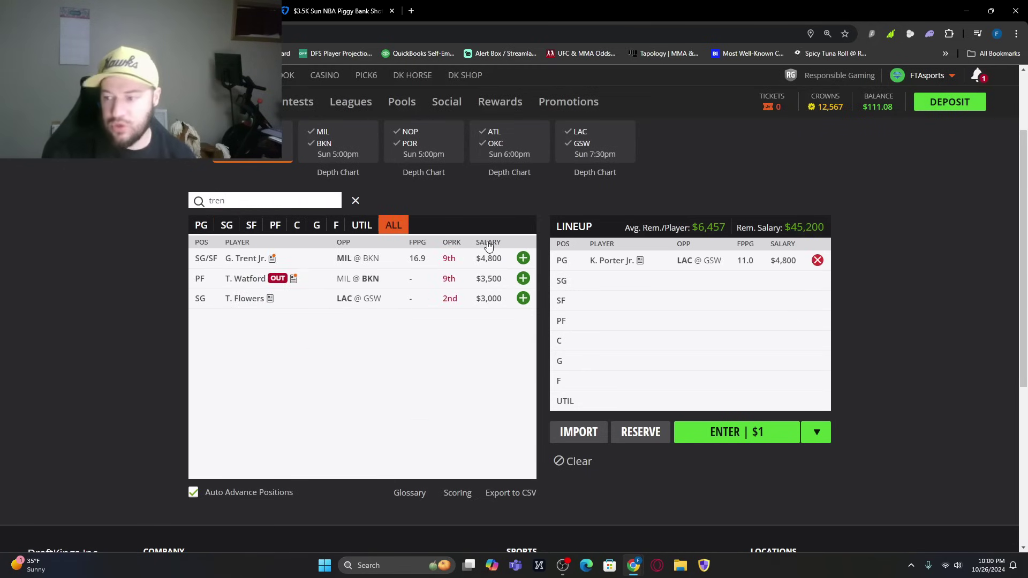
pyautogui.click(523, 258)
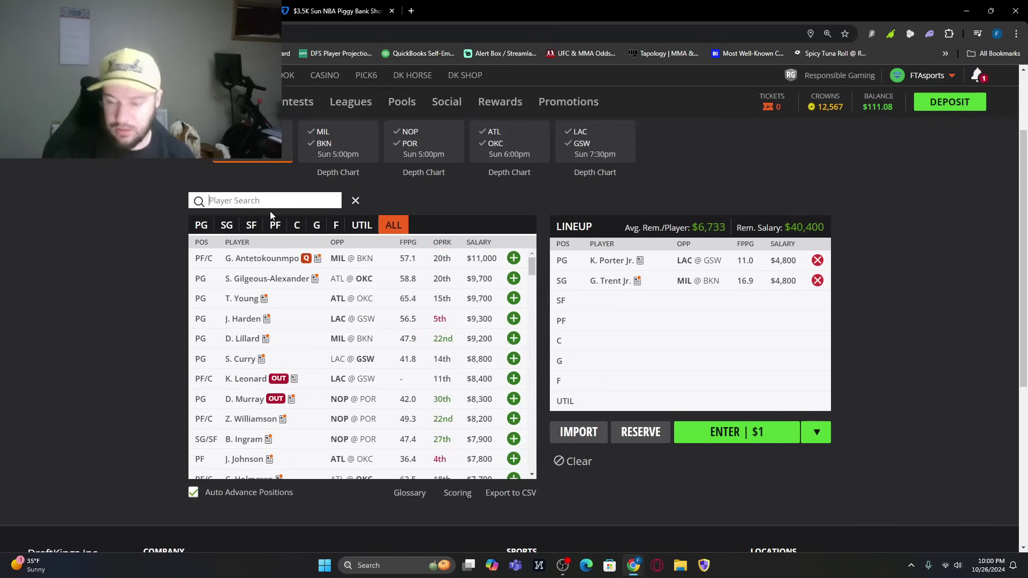
pyautogui.write('will')
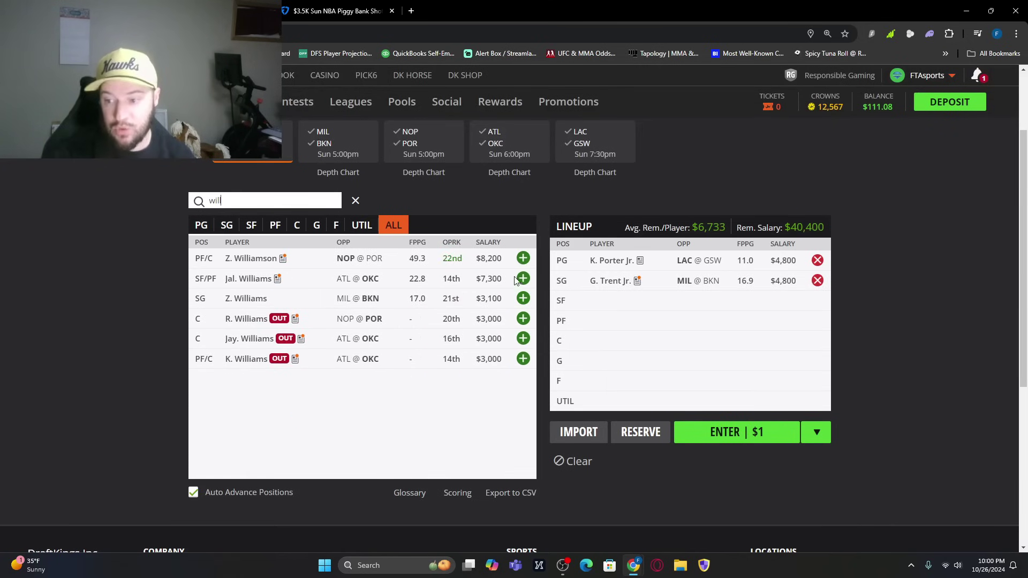
pyautogui.click(248, 279)
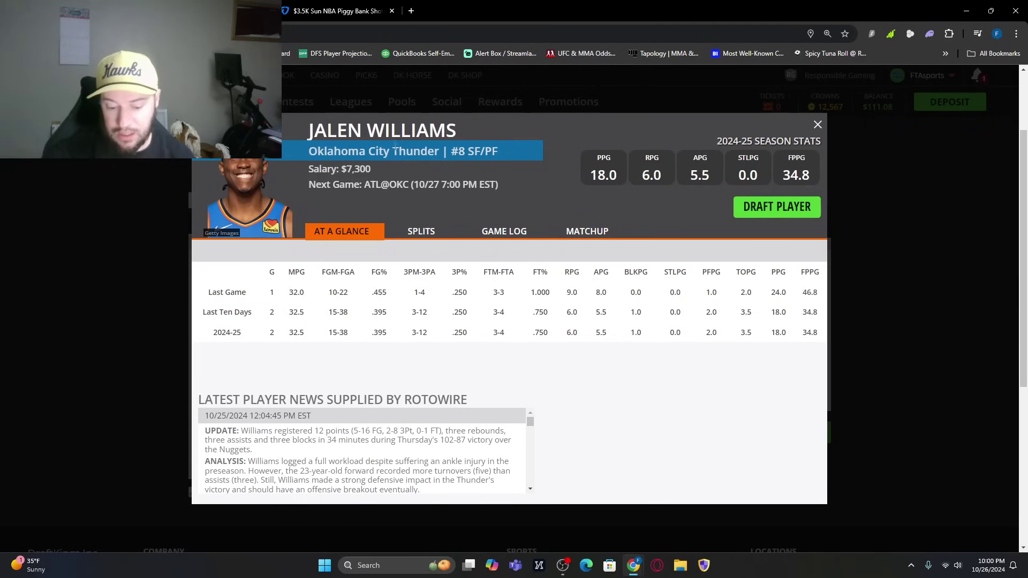
pyautogui.click(494, 237)
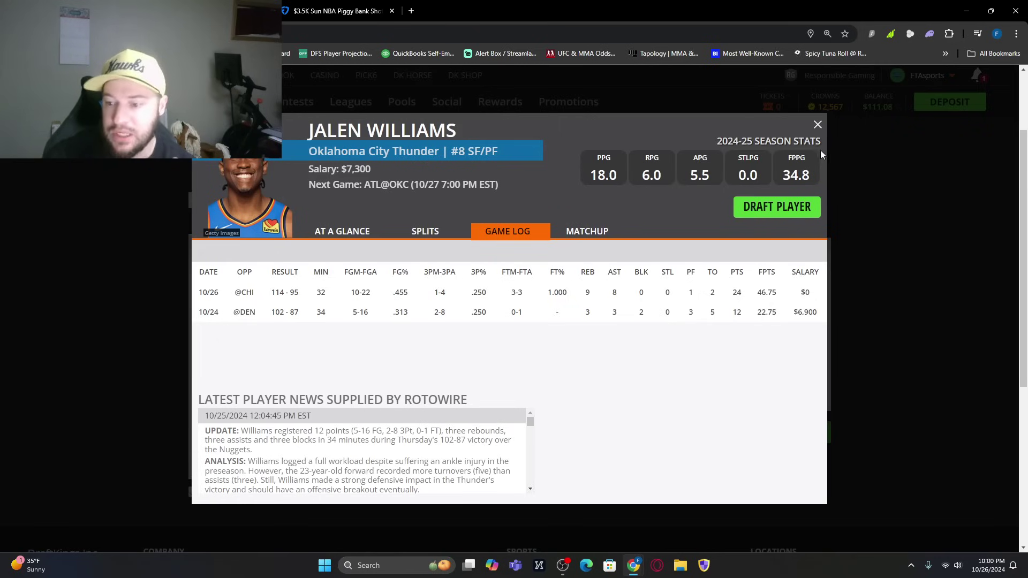
pyautogui.click(778, 206)
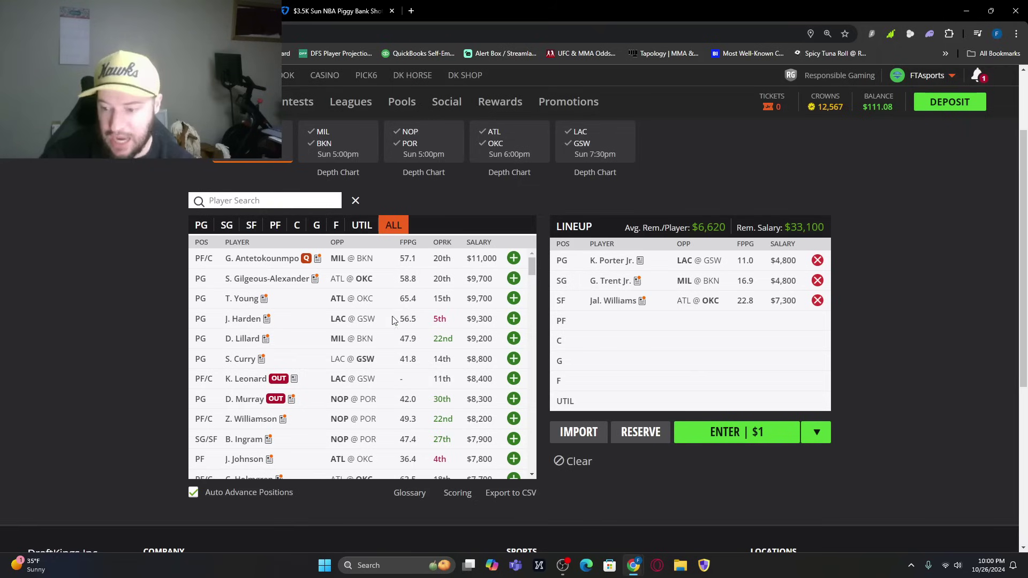
# Step: Filter to PF and draft Zion Williamson ($8,200) at PF after viewing his game log
pyautogui.click(276, 226)
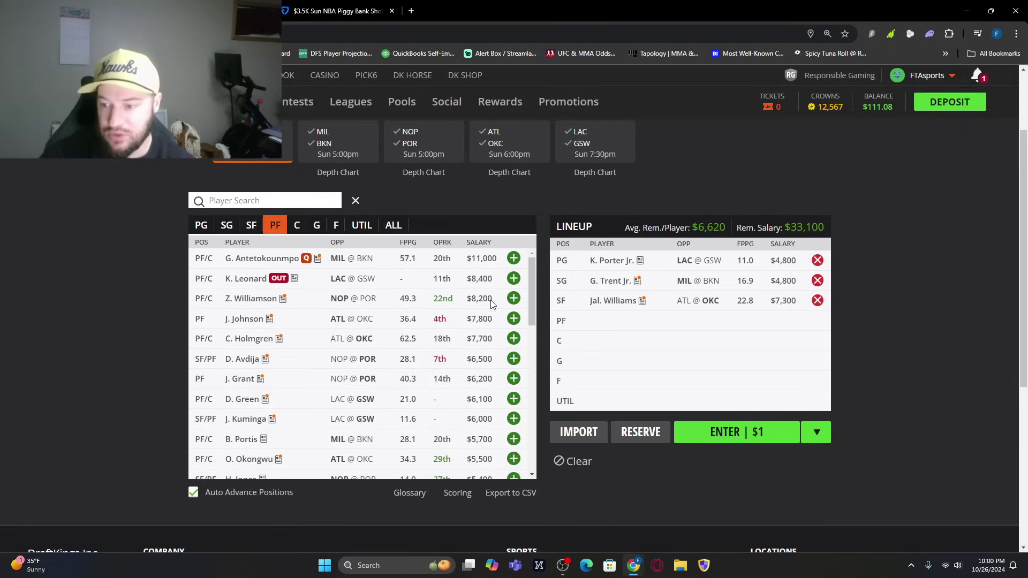
pyautogui.click(283, 299)
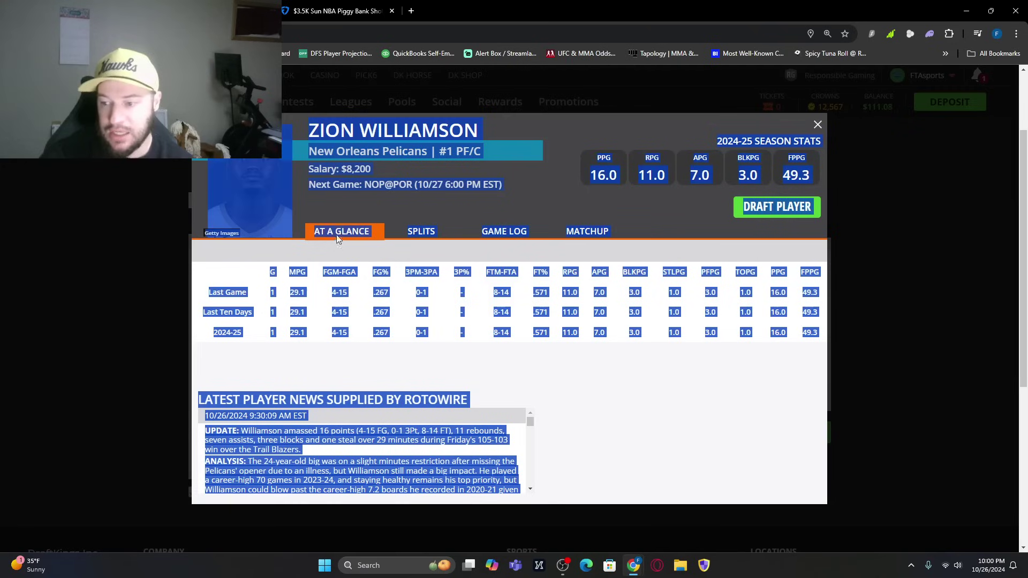
pyautogui.click(533, 293)
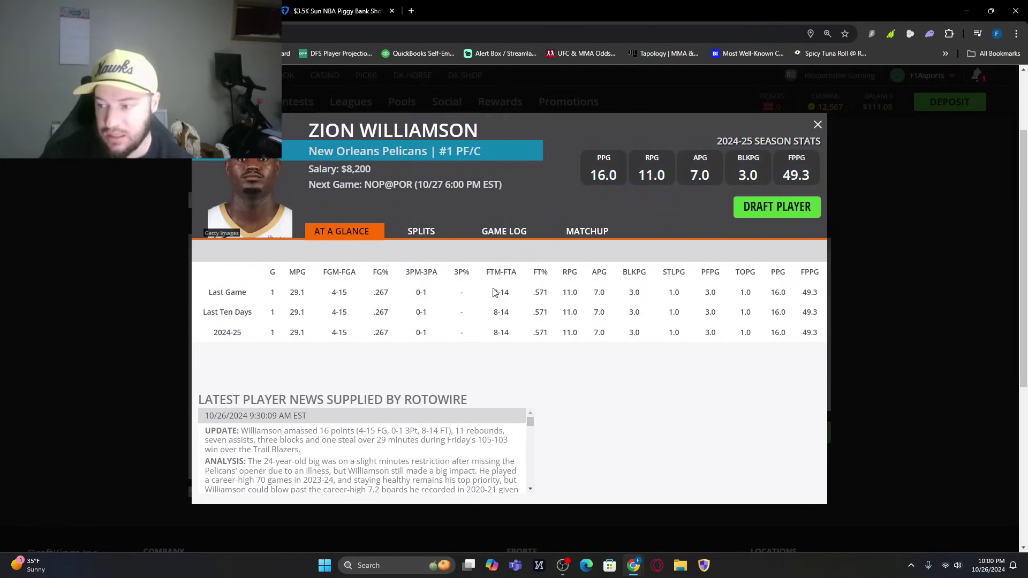
pyautogui.click(508, 238)
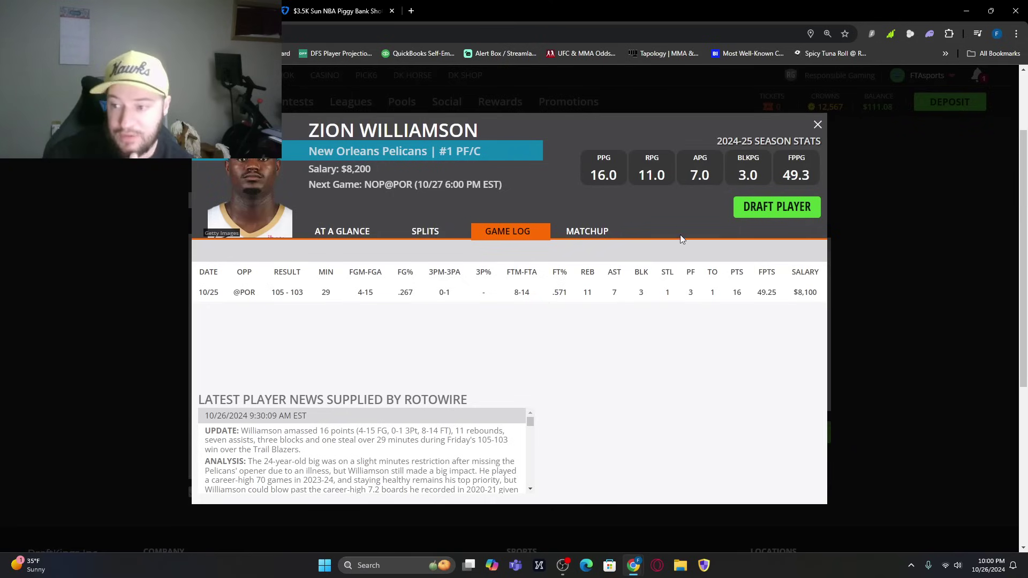
pyautogui.click(756, 210)
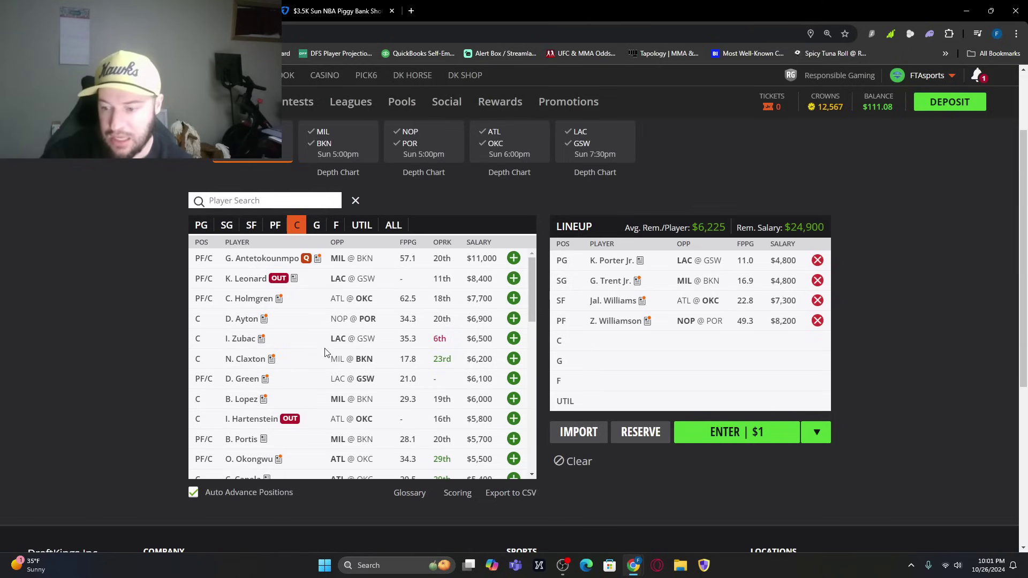
# Step: Open Clint Capela's player card to view his game log
pyautogui.scroll(-2, 285, 393)
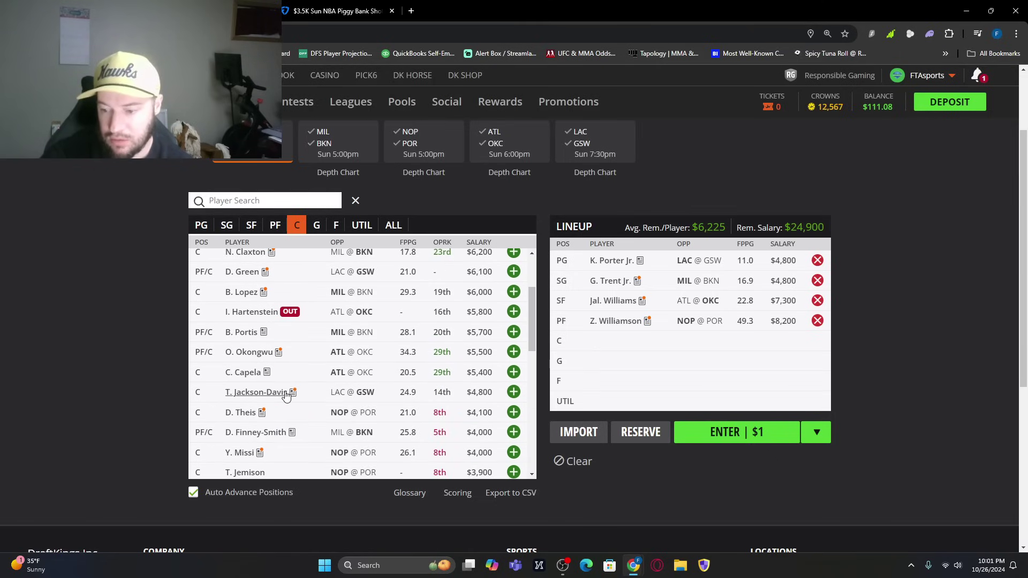
pyautogui.scroll(2, 254, 389)
pyautogui.scroll(-1, 256, 418)
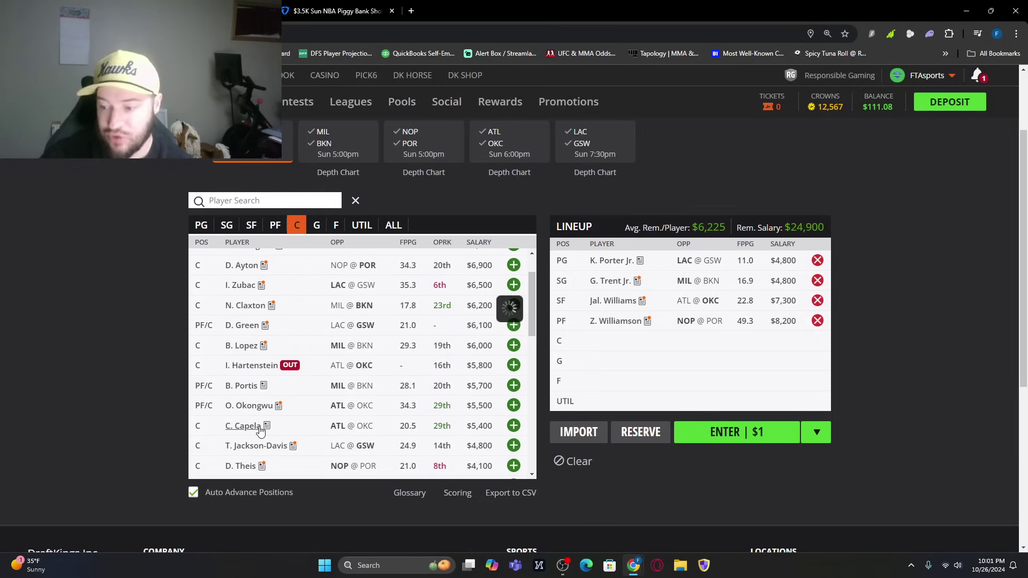
pyautogui.click(259, 431)
pyautogui.click(513, 238)
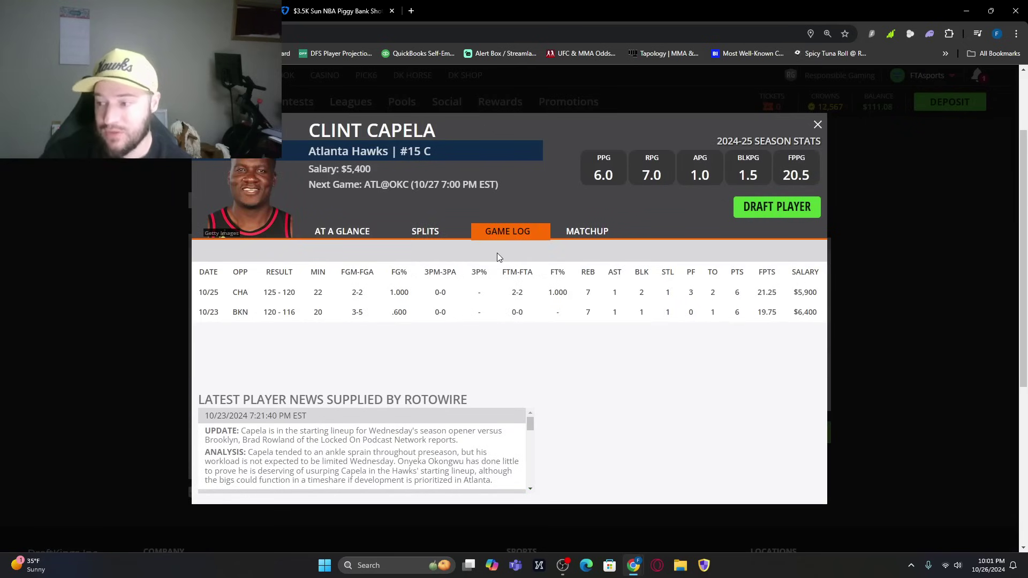
# Step: Draft Capela at C, then add Gilgeous-Alexander at G, Avdija at F and Banton at UTIL, leaving $0
pyautogui.click(791, 214)
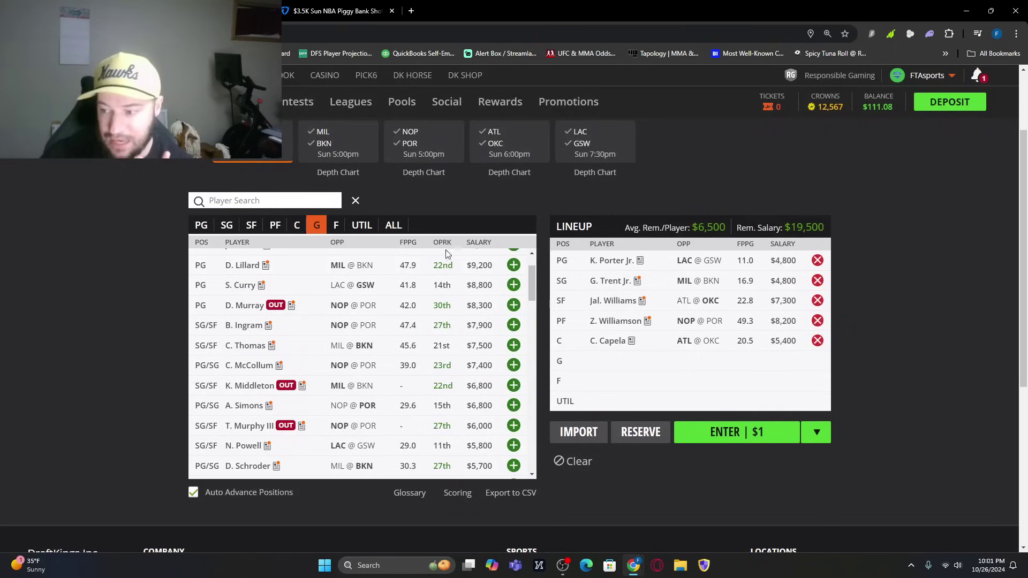
pyautogui.scroll(3, 443, 345)
pyautogui.scroll(1, 443, 345)
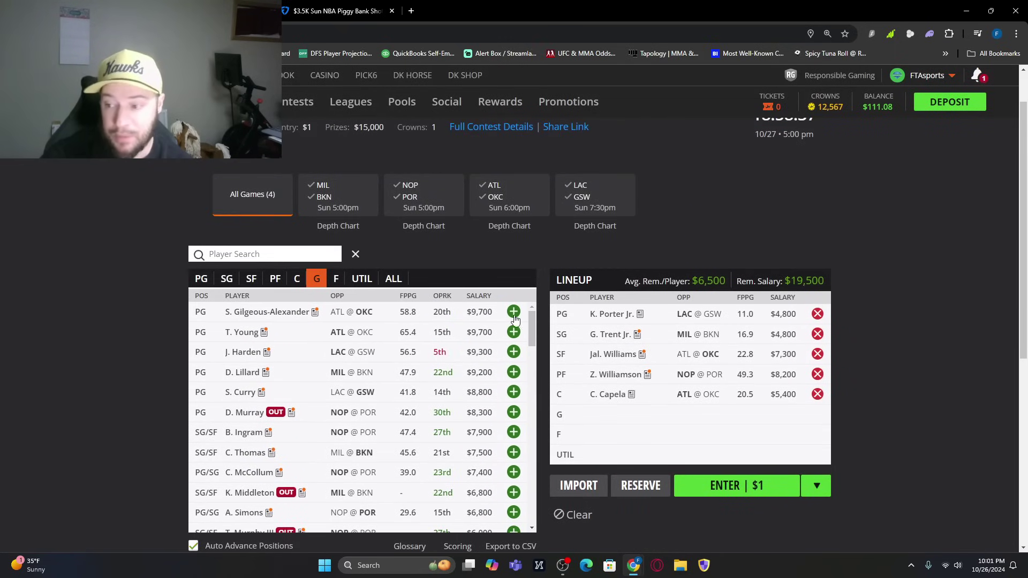
pyautogui.click(514, 312)
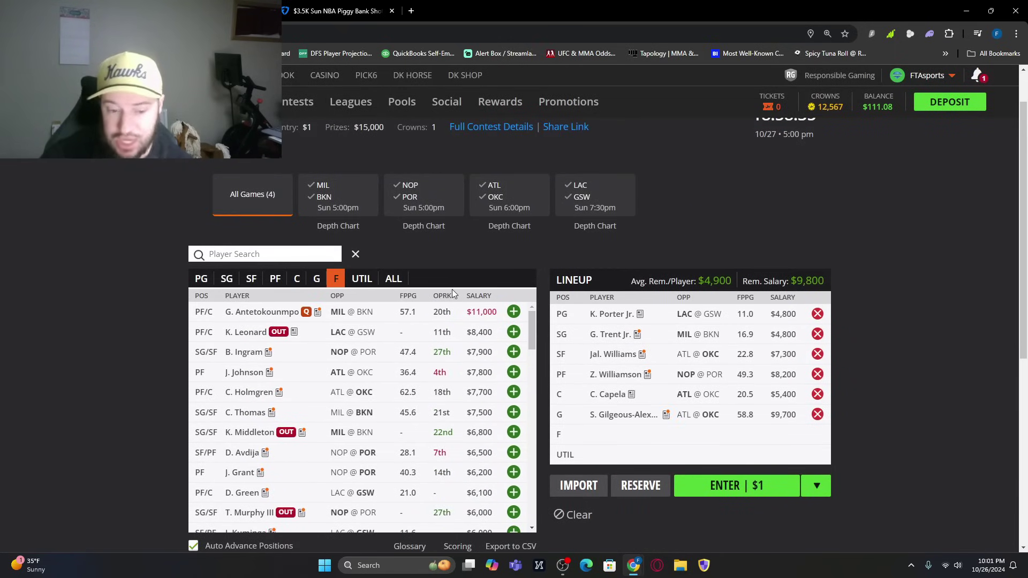
pyautogui.click(281, 248)
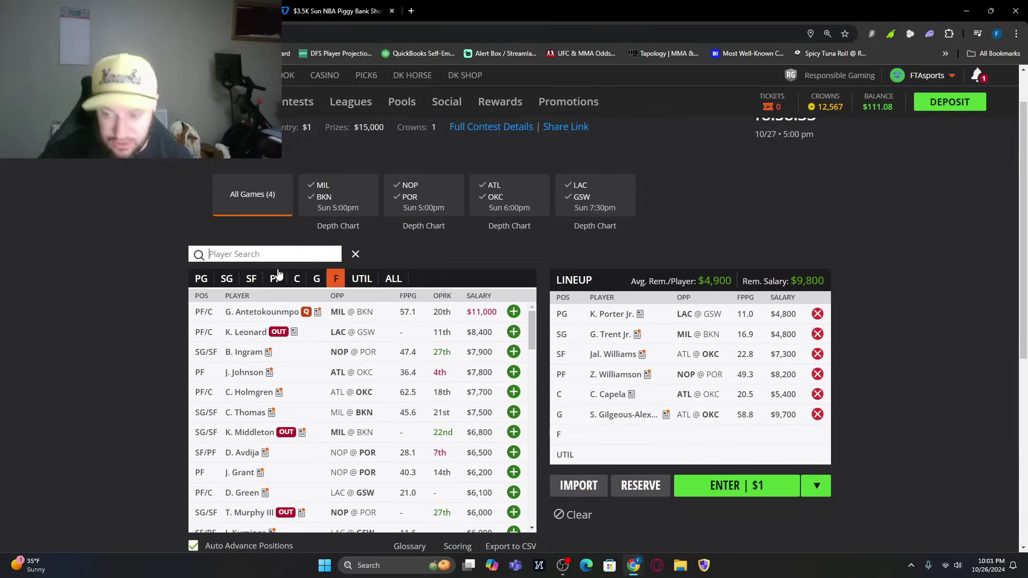
pyautogui.write('avdi')
pyautogui.click(515, 312)
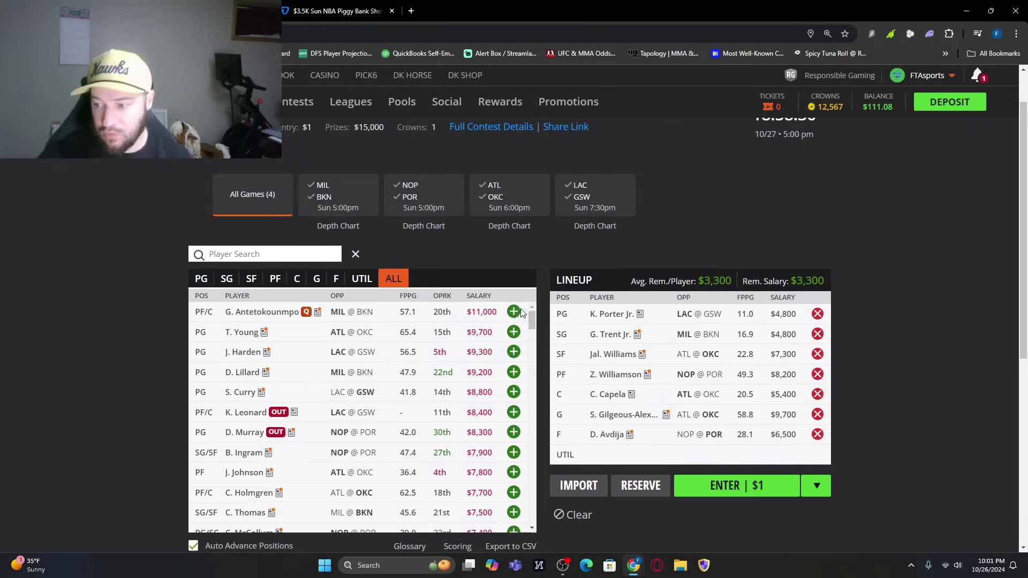
pyautogui.write('bant')
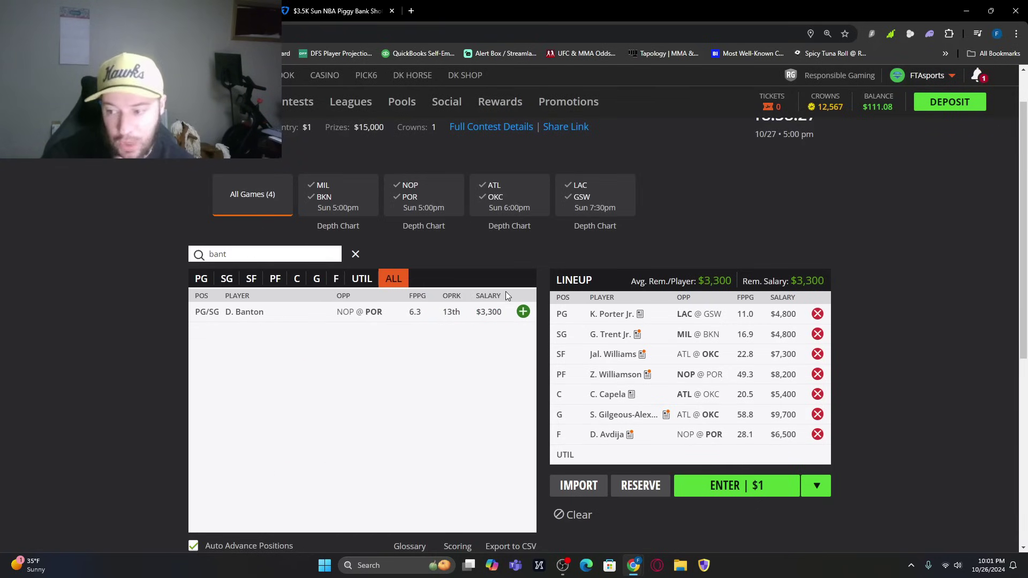
pyautogui.click(523, 312)
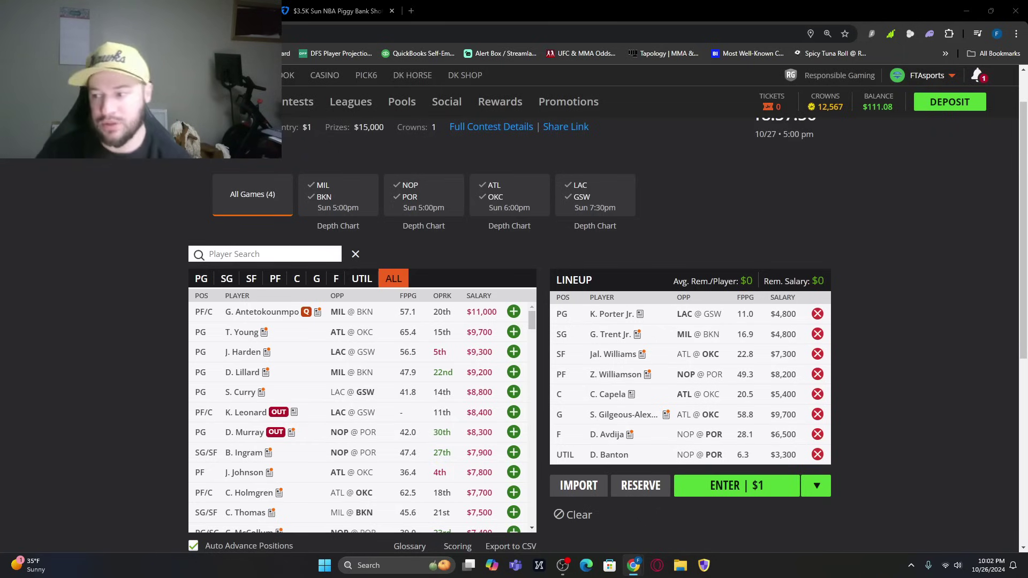
# Step: Switch to FanDuel and add Damian Lillard ($8,400) and Kevin Porter ($4,400) at point guard
pyautogui.hotkey('ctrl', 'Tab')
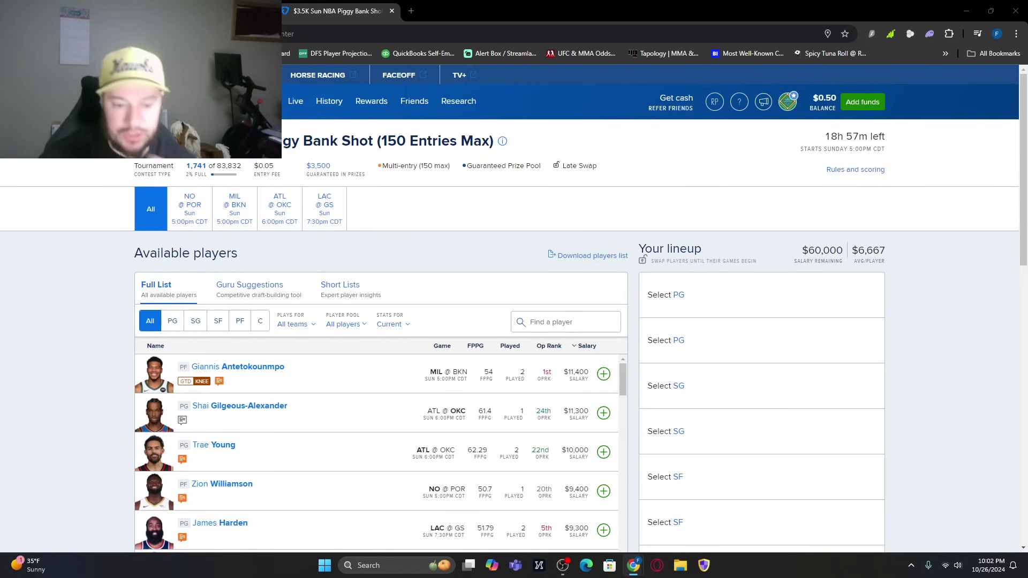
pyautogui.scroll(-2, 463, 221)
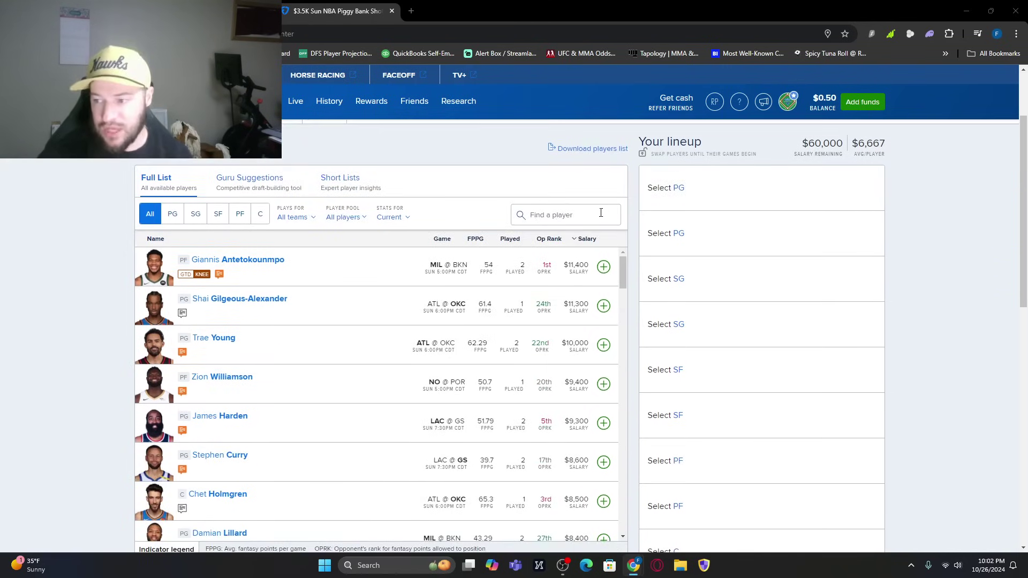
pyautogui.click(598, 215)
pyautogui.write('dami')
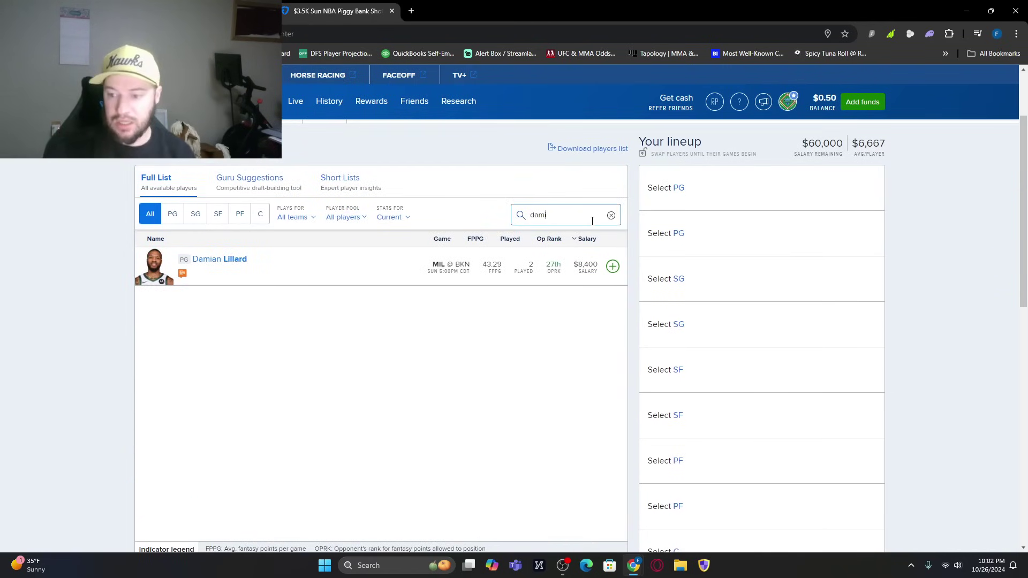
pyautogui.click(609, 272)
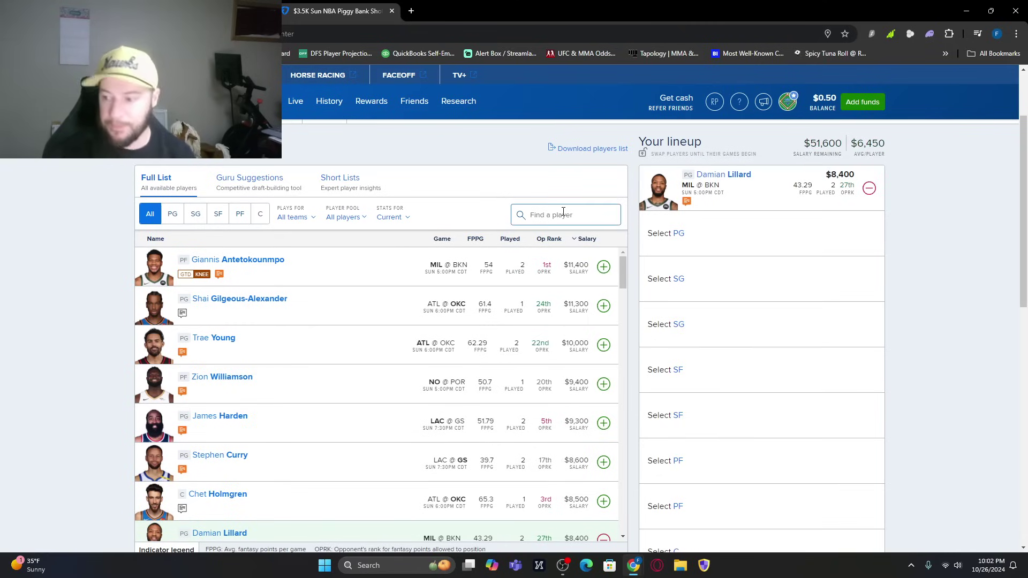
pyautogui.write('port')
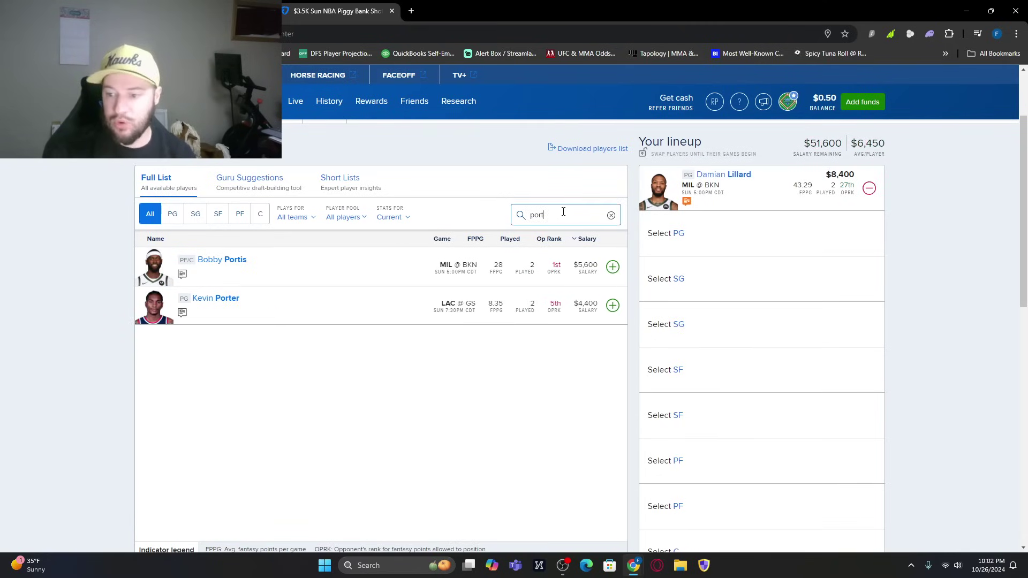
pyautogui.click(612, 305)
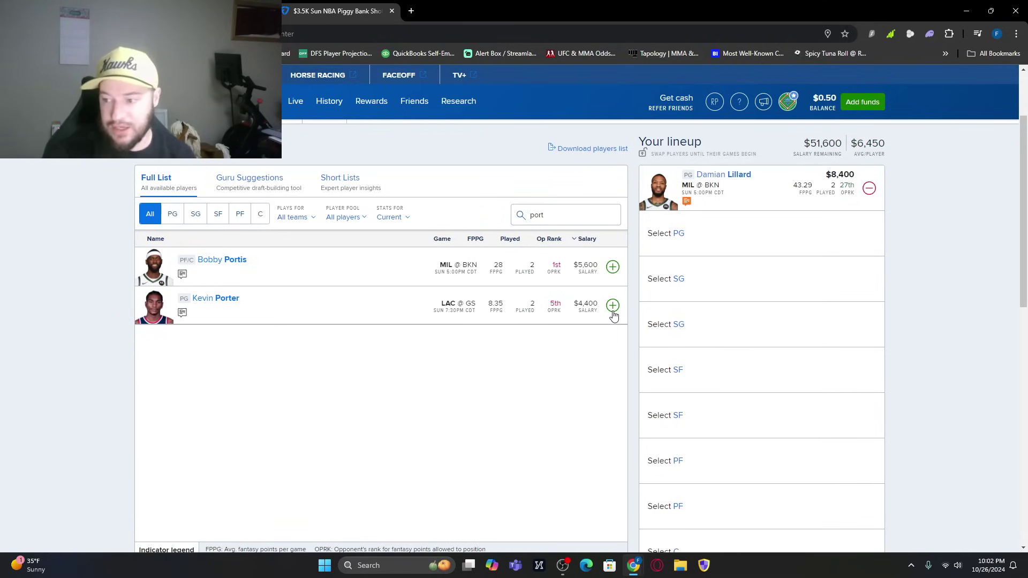
pyautogui.click(551, 221)
pyautogui.write('caru')
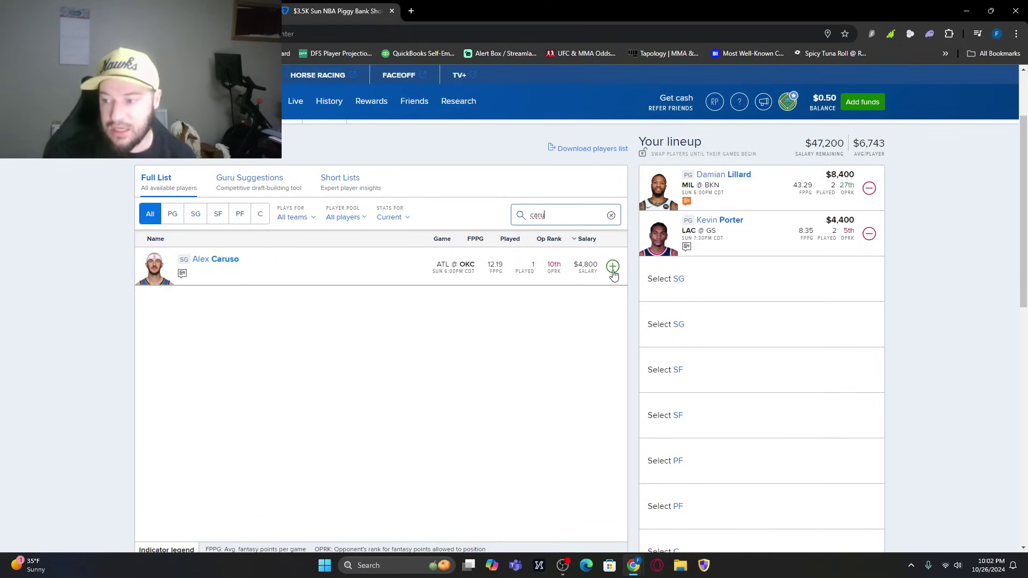
# Step: Add Alex Caruso after reviewing his game log, then add Gary Trent
pyautogui.click(209, 268)
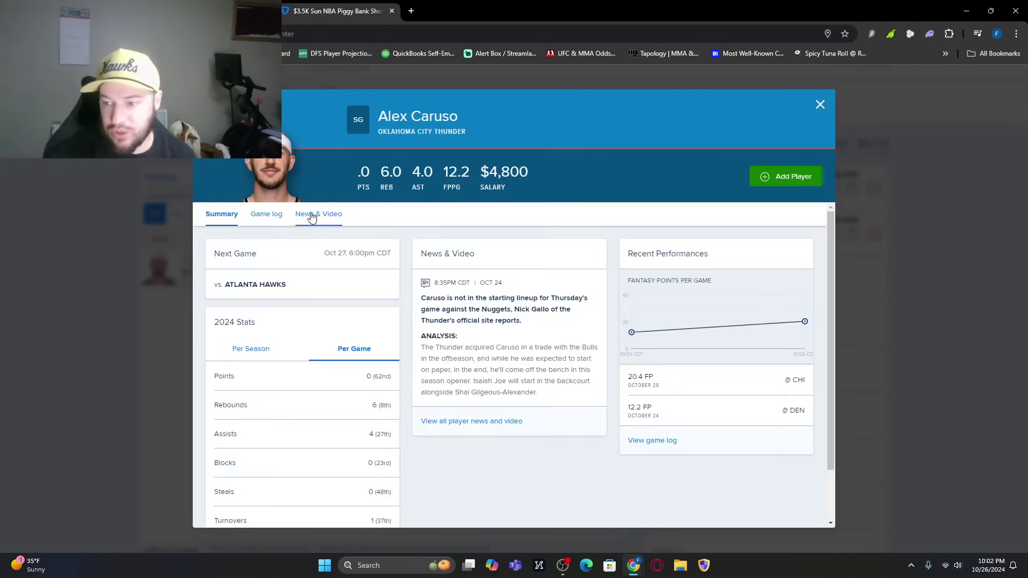
pyautogui.click(265, 214)
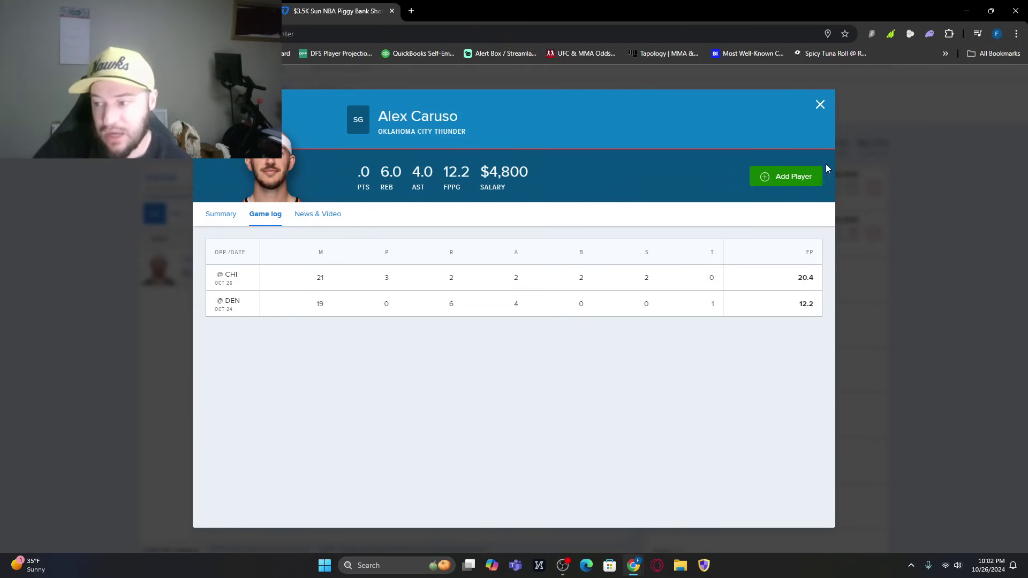
pyautogui.click(779, 187)
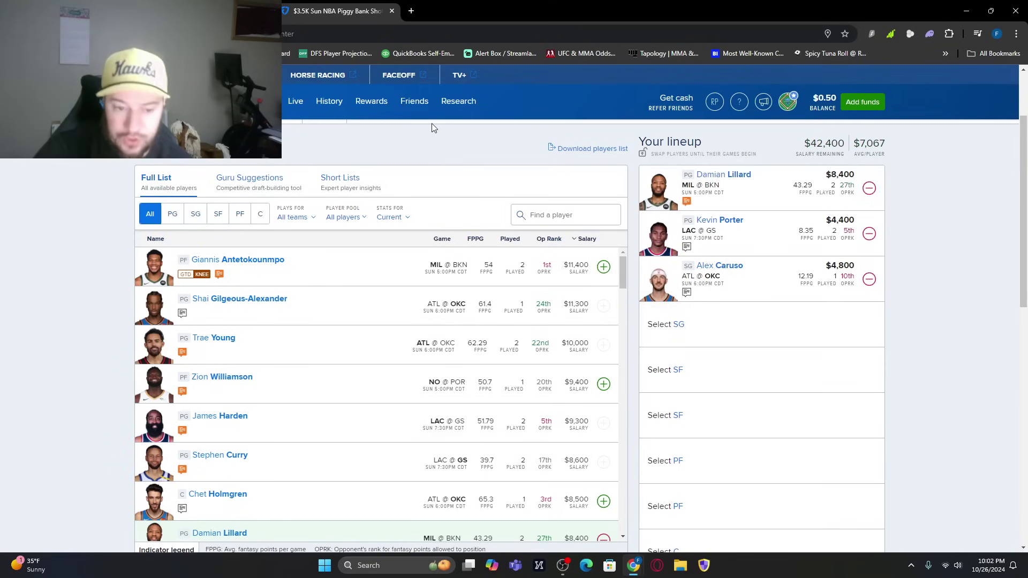
pyautogui.click(585, 215)
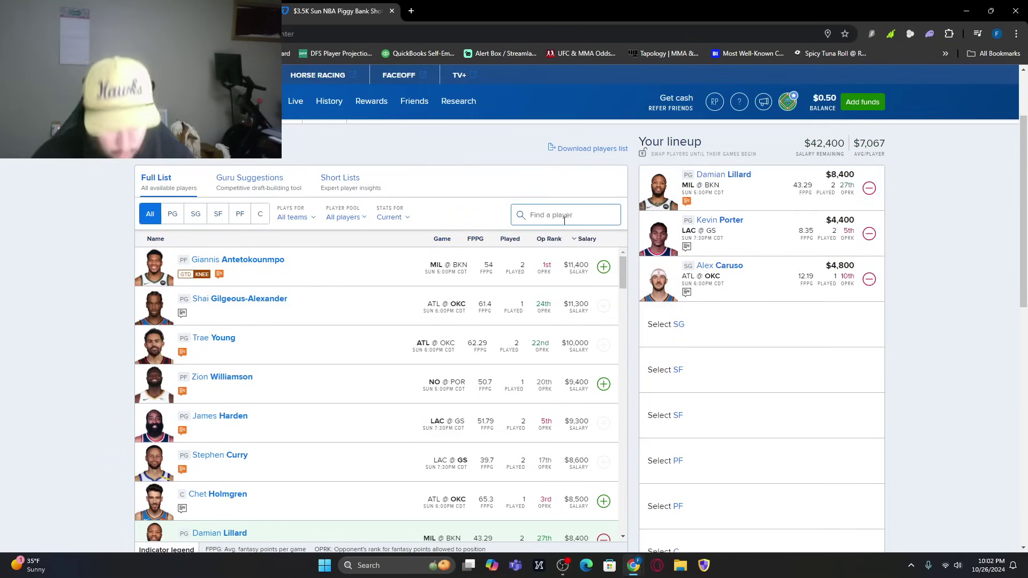
pyautogui.write('tre')
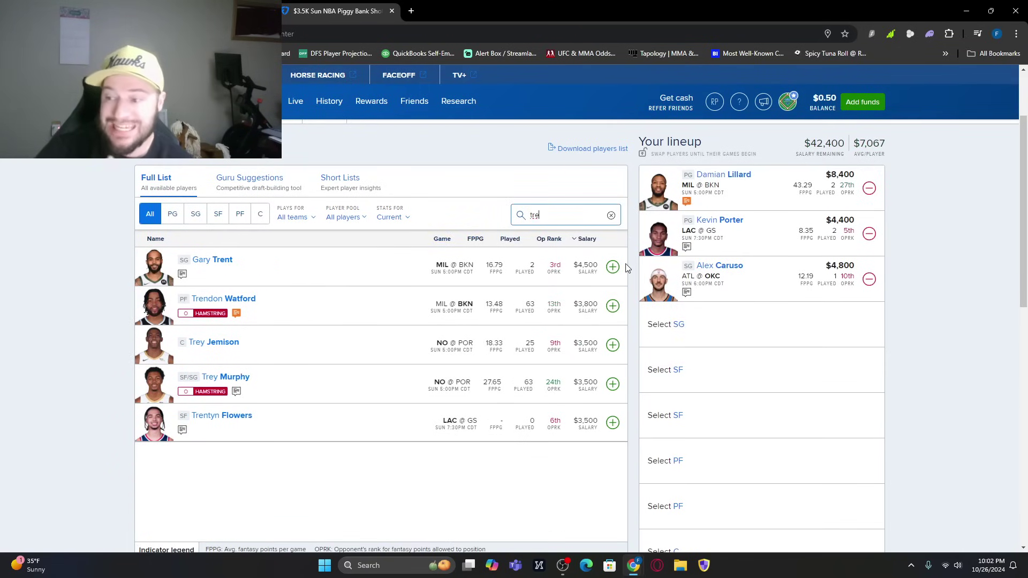
pyautogui.click(613, 267)
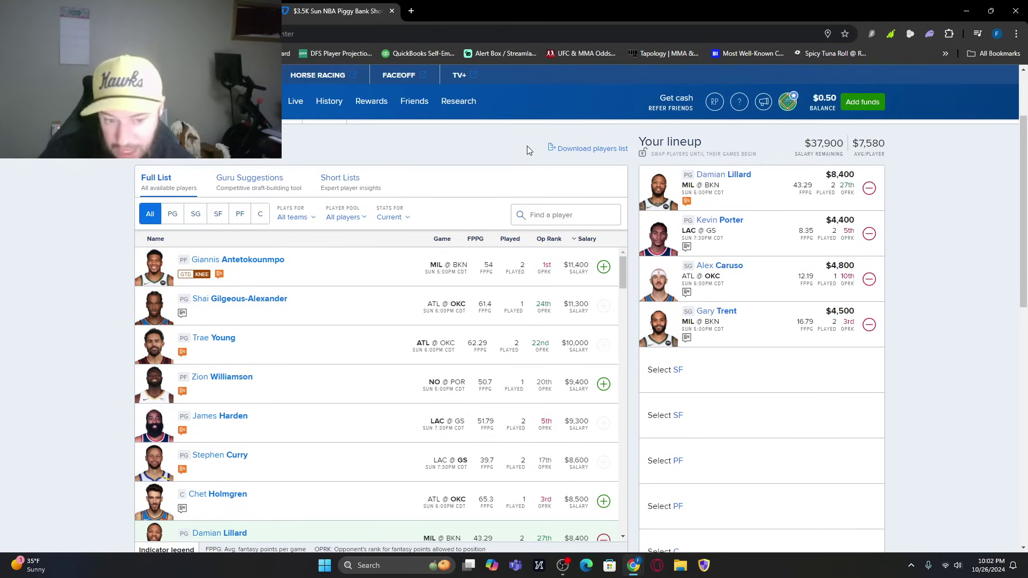
# Step: Add Jalen Williams, Deni Avdija and Draymond Green to the FanDuel lineup
pyautogui.click(550, 214)
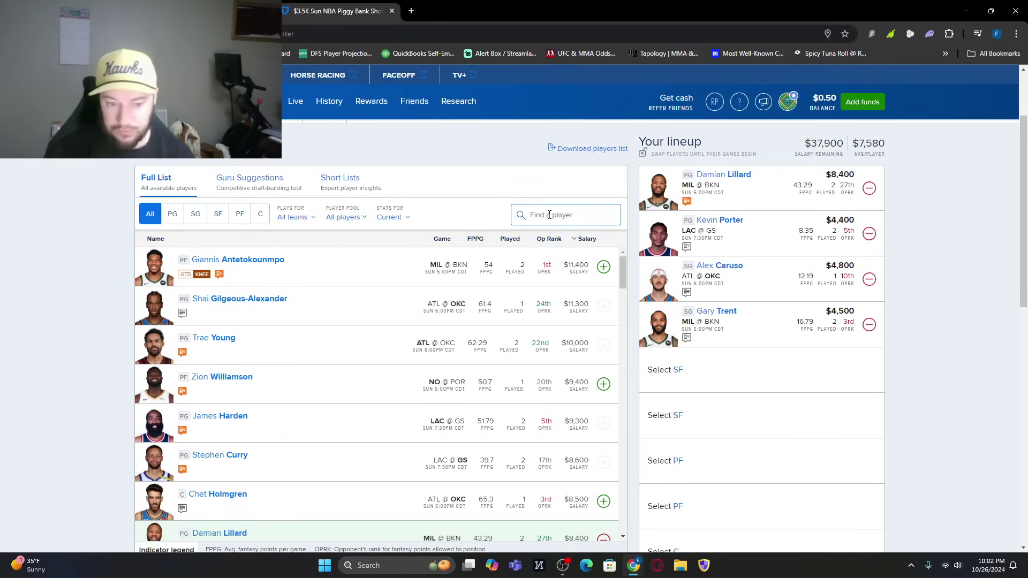
pyautogui.write('will')
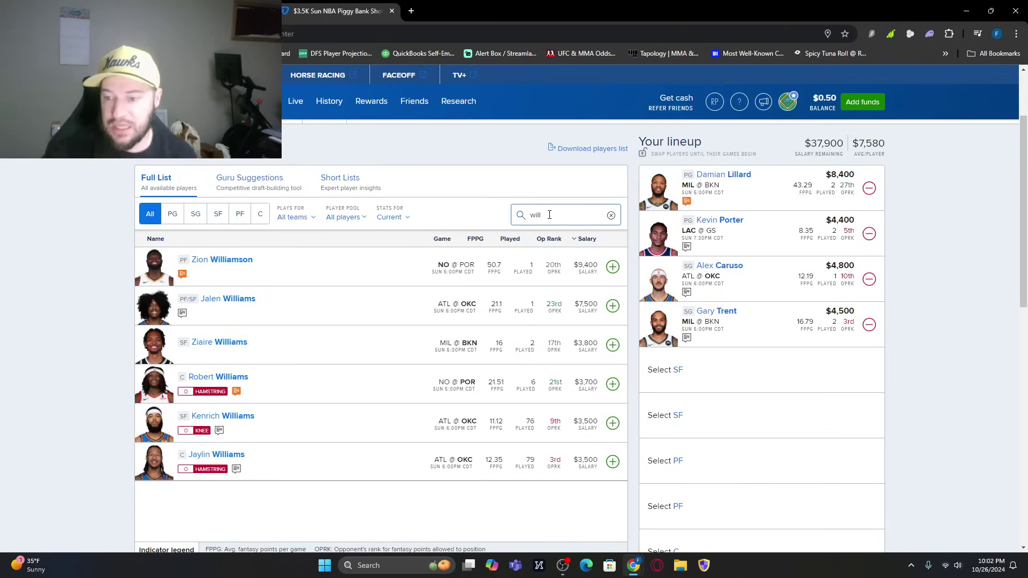
pyautogui.click(614, 308)
pyautogui.click(596, 218)
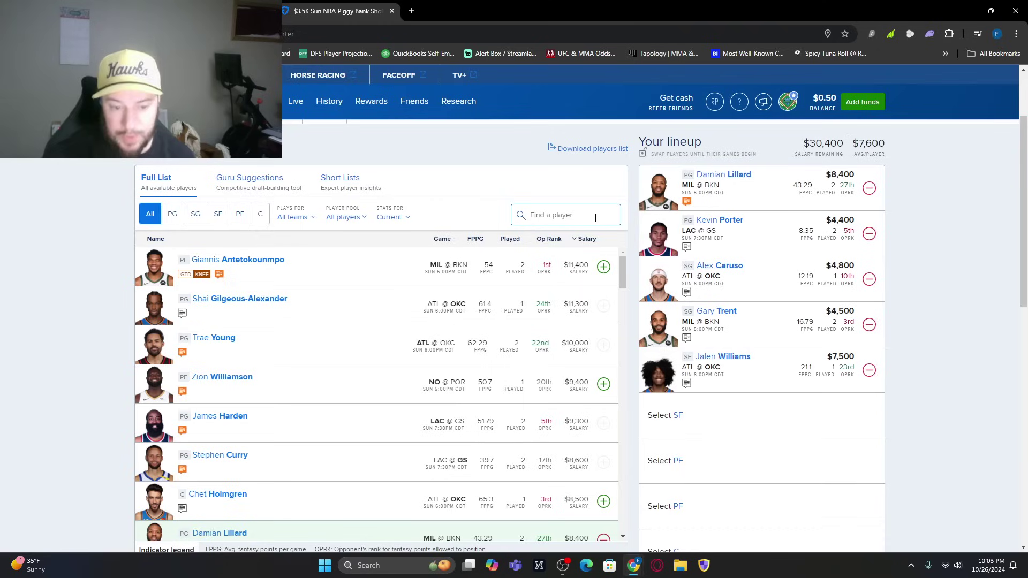
pyautogui.write('avd')
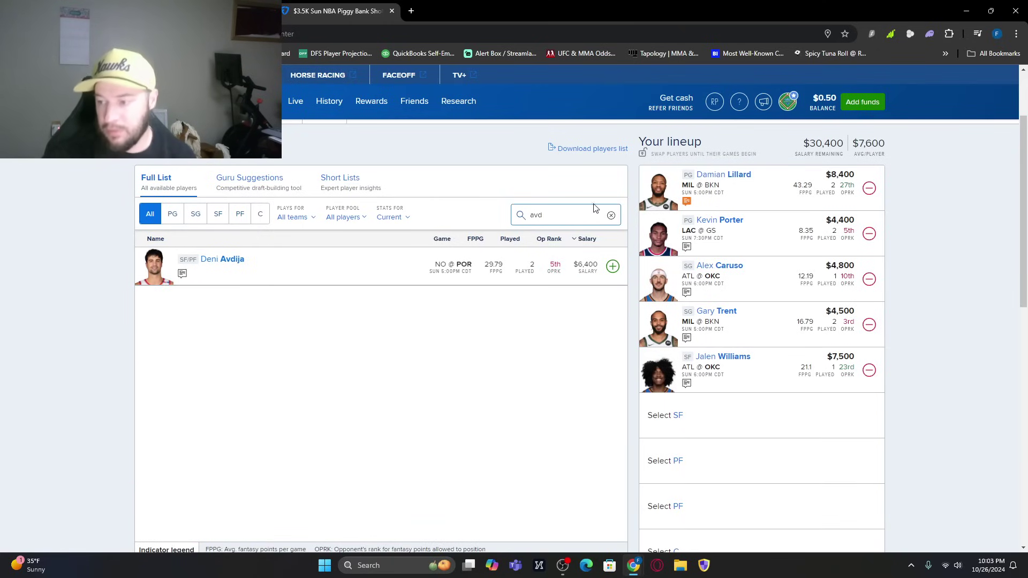
pyautogui.click(612, 267)
pyautogui.click(567, 216)
pyautogui.write('dra')
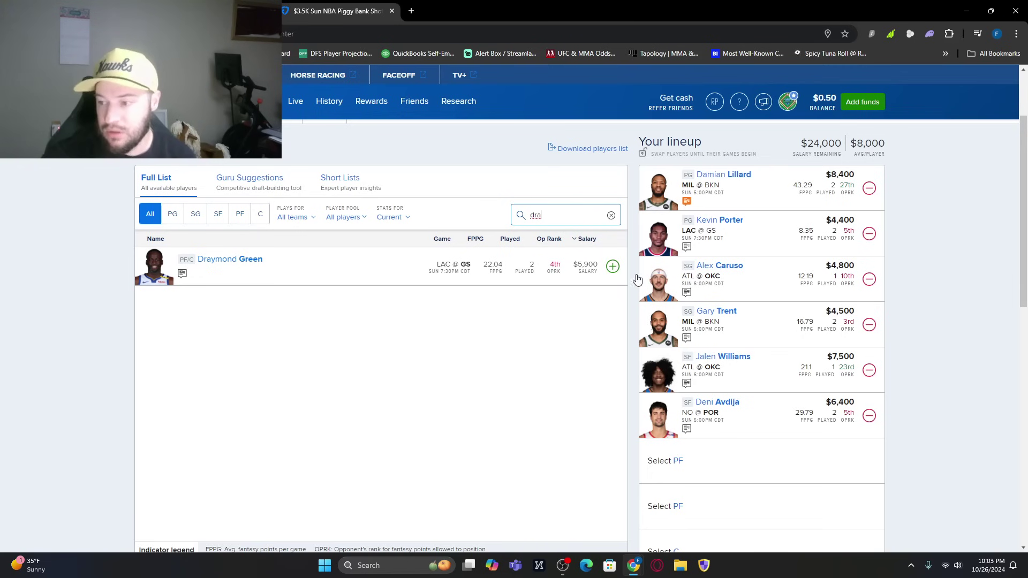
pyautogui.click(612, 266)
# Step: Add Giannis Antetokounmpo at power forward and Onyeka Okongwu at center, leaving $400
pyautogui.scroll(-1, 558, 397)
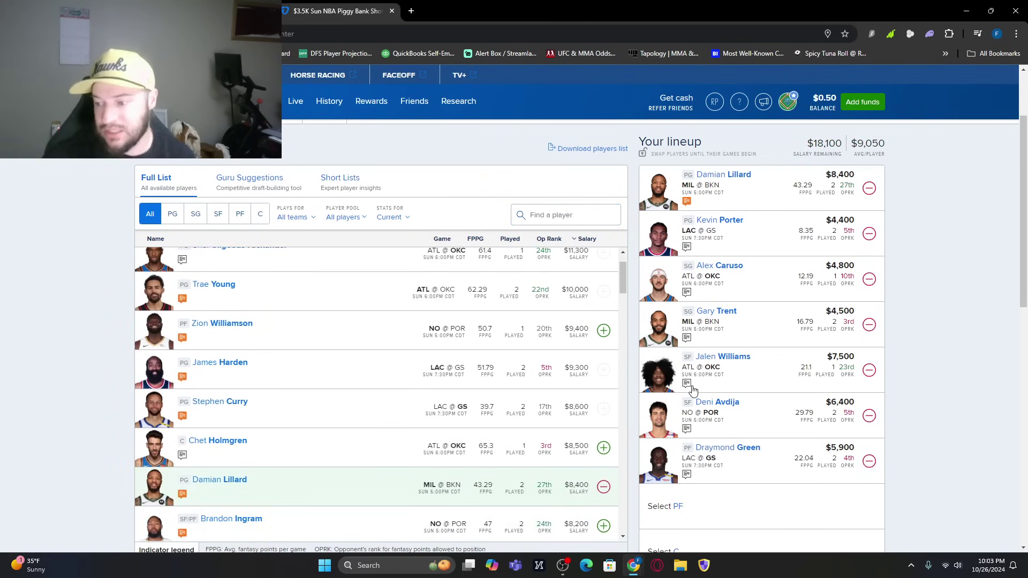
pyautogui.scroll(-2, 690, 402)
pyautogui.scroll(2, 477, 402)
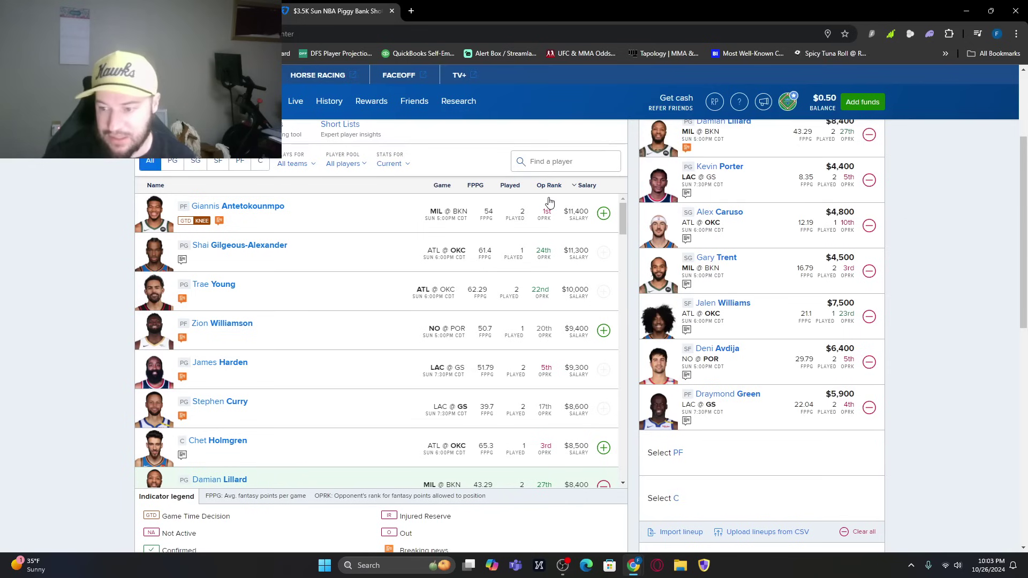
pyautogui.click(604, 213)
pyautogui.scroll(-5, 602, 225)
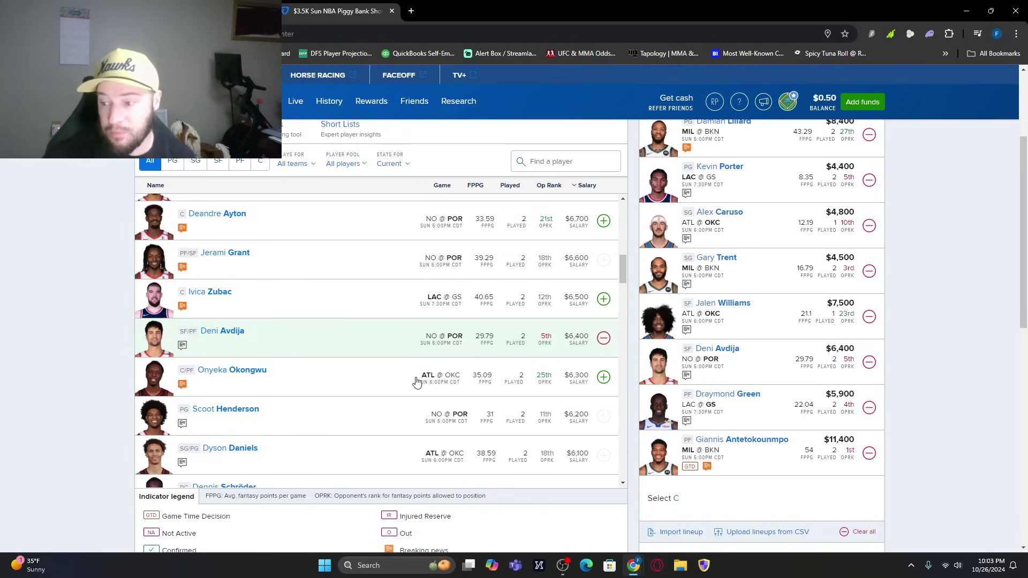
pyautogui.click(604, 378)
pyautogui.scroll(1, 931, 369)
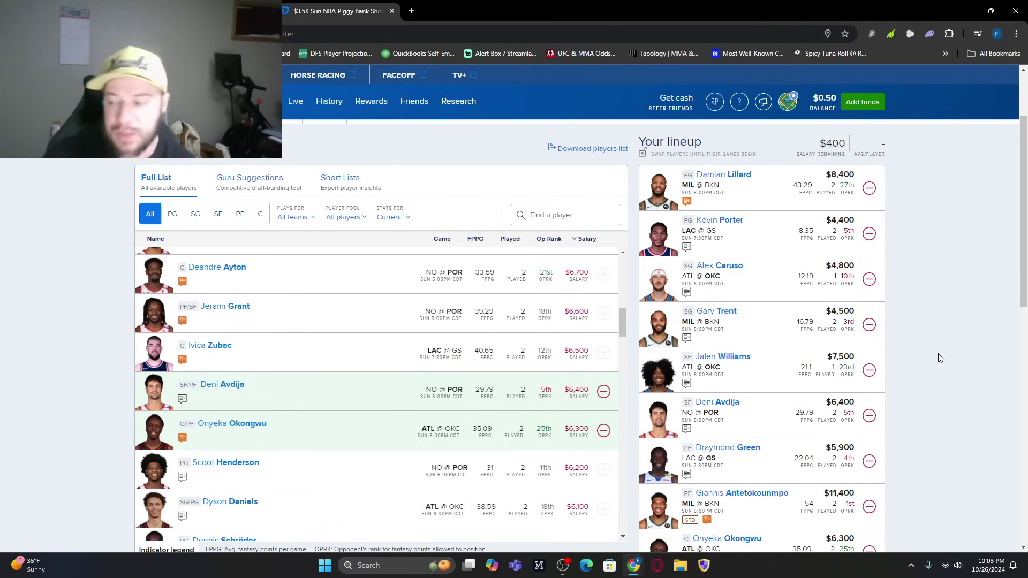
pyautogui.scroll(-2, 939, 345)
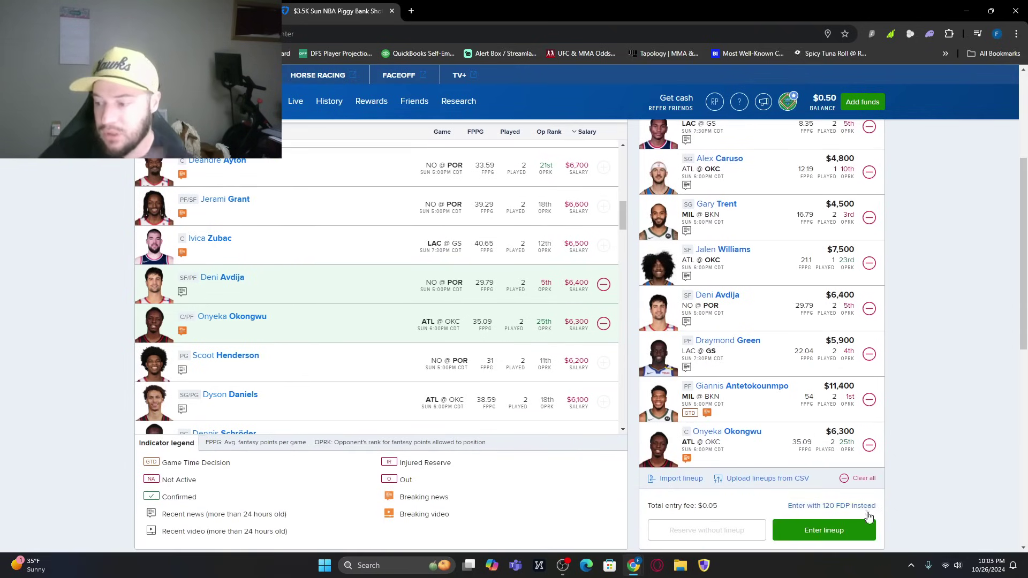
# Step: Enter the finished nine-man lineup into the Piggy Bank Shot contest and return to the lobby
pyautogui.click(851, 531)
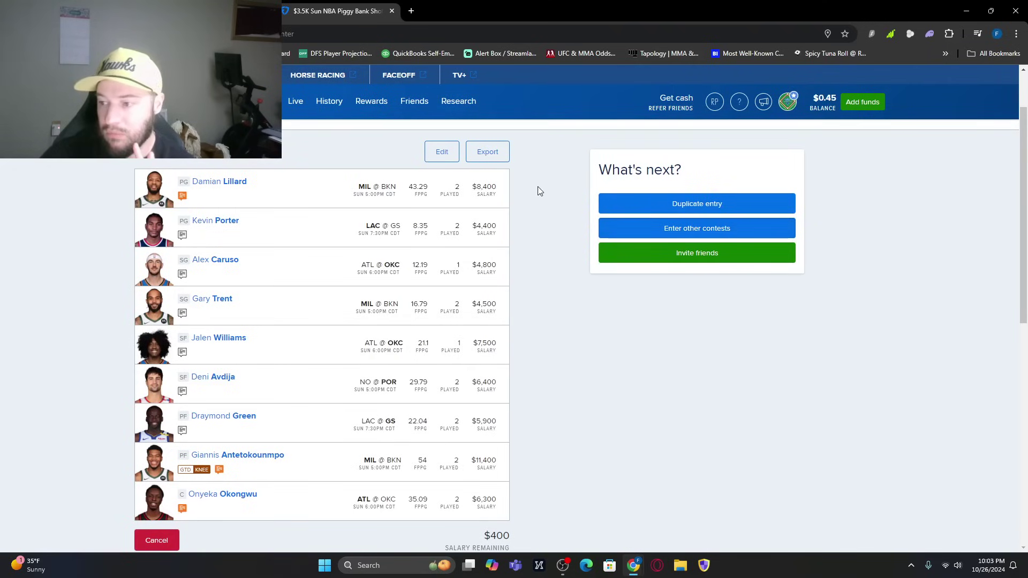
pyautogui.scroll(2, 540, 351)
pyautogui.click(263, 101)
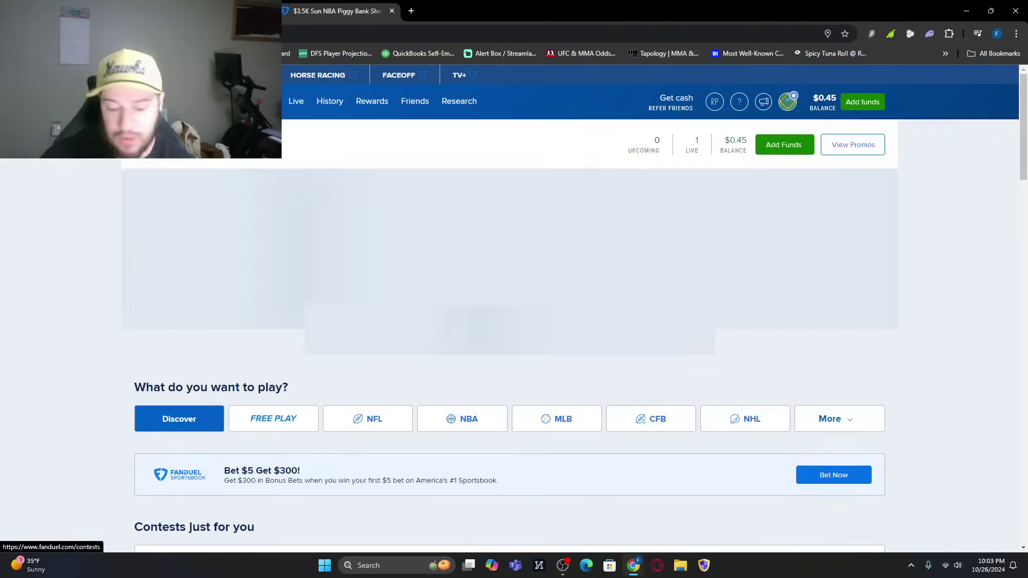
# Step: From the NBA contests, open a new Piggy Bank Shot $0.05 entry with $60,000 salary available
pyautogui.click(461, 376)
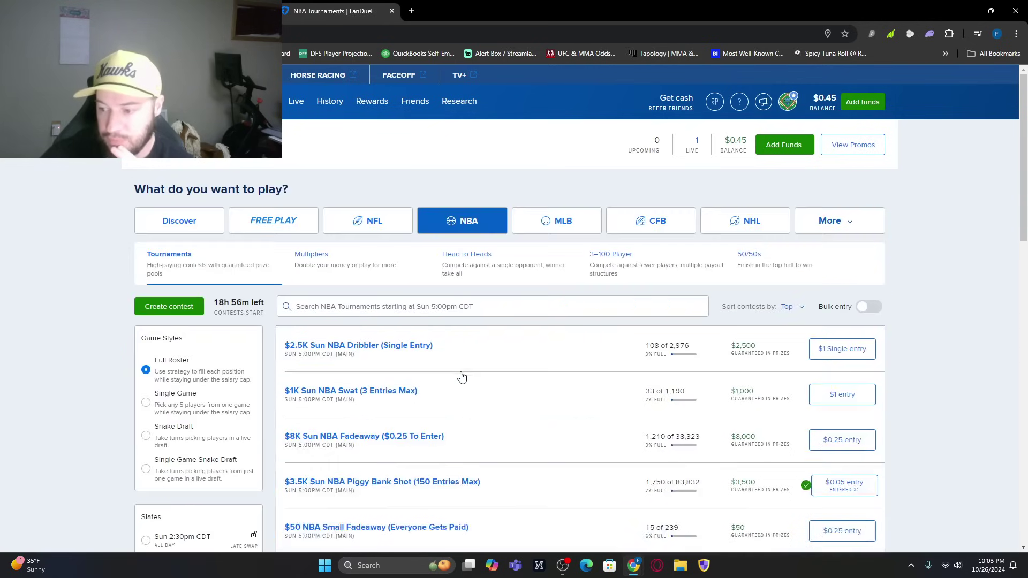
pyautogui.scroll(-3, 461, 376)
pyautogui.click(856, 326)
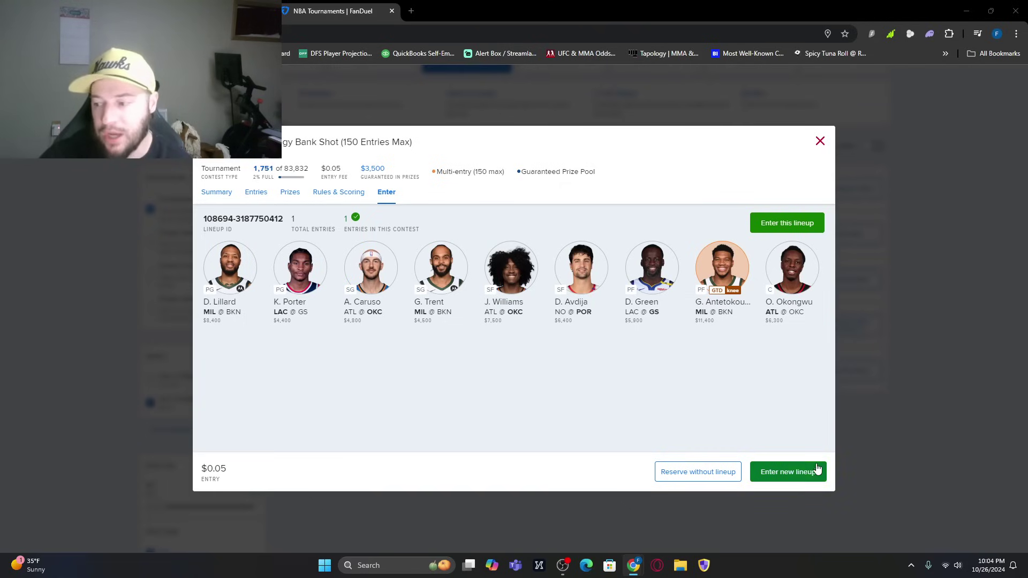
pyautogui.click(795, 472)
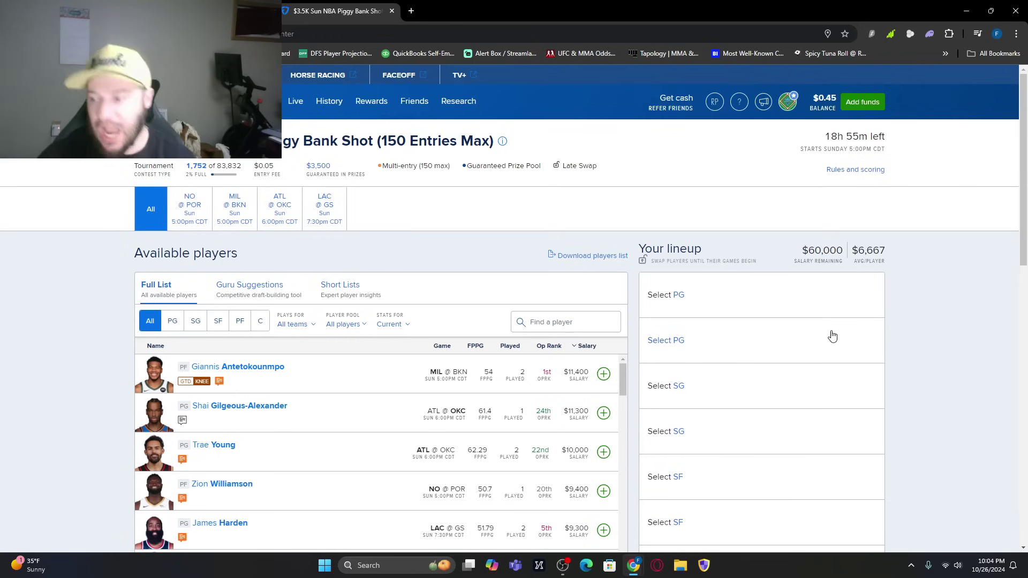
# Step: Add Shai Gilgeous-Alexander, Damian Lillard and Alex Caruso to the FanDuel lineup
pyautogui.write('ale')
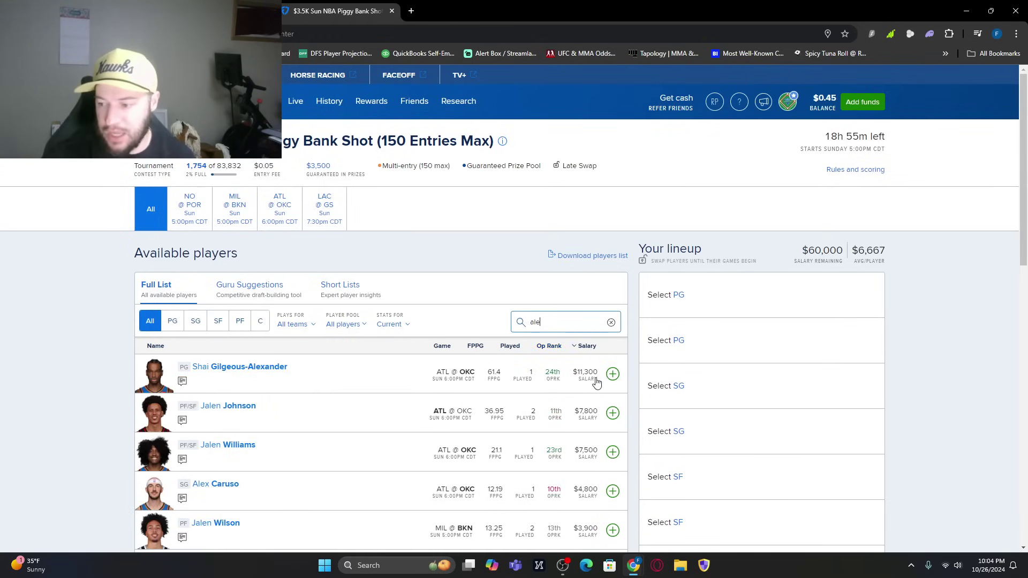
pyautogui.click(612, 374)
pyautogui.scroll(-3, 961, 292)
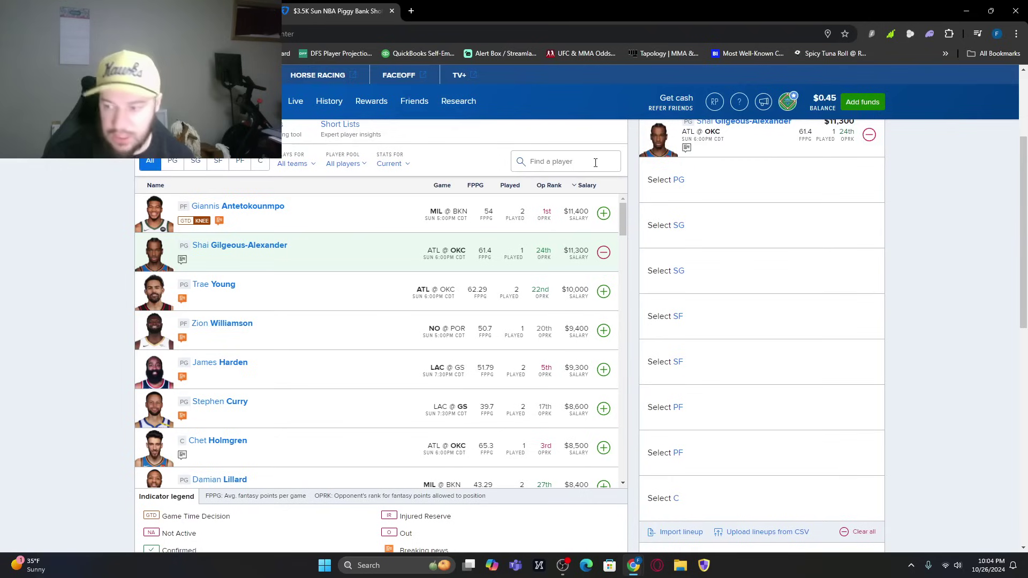
pyautogui.click(562, 161)
pyautogui.write('dam')
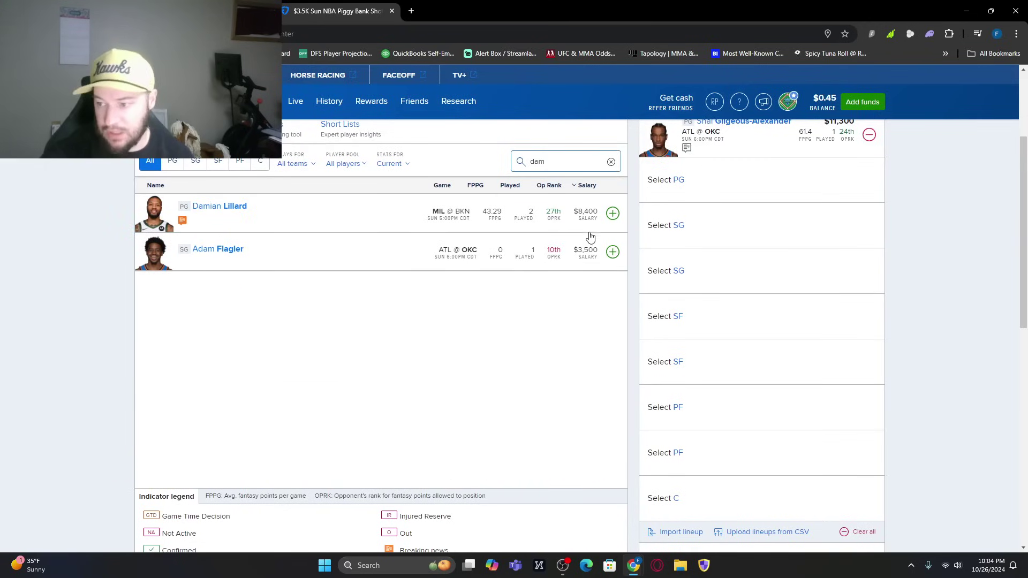
pyautogui.click(612, 213)
pyautogui.click(554, 163)
pyautogui.write('caru')
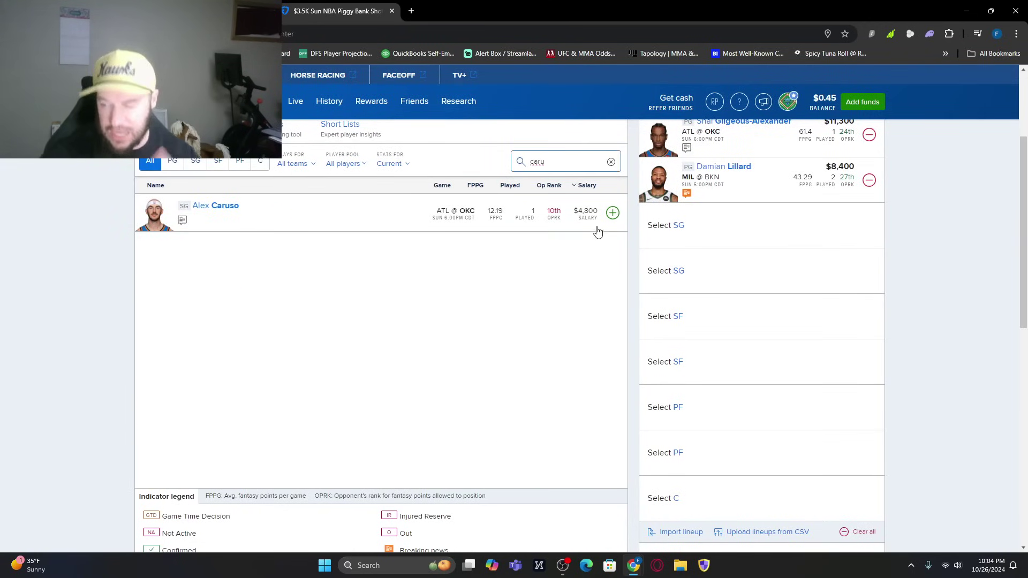
pyautogui.click(612, 213)
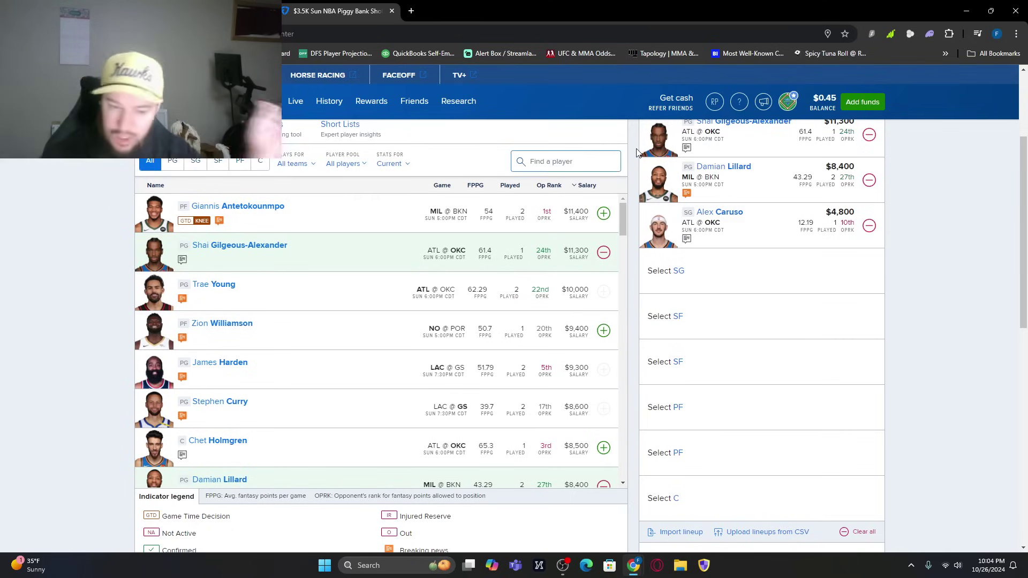
# Step: Add Dalano Banton, Herbert Jones and Jalen Johnson to the lineup
pyautogui.write('bant')
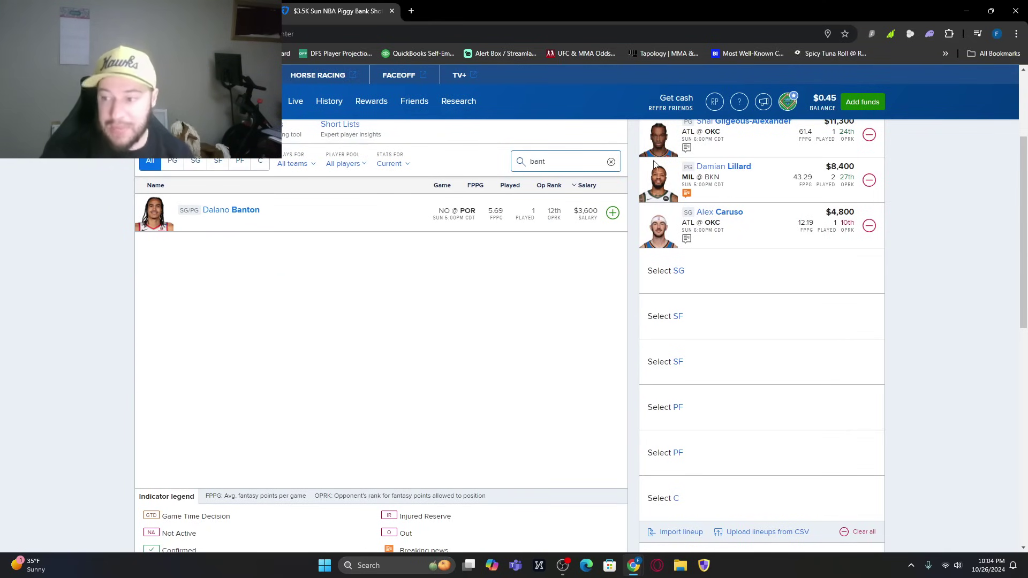
pyautogui.click(614, 217)
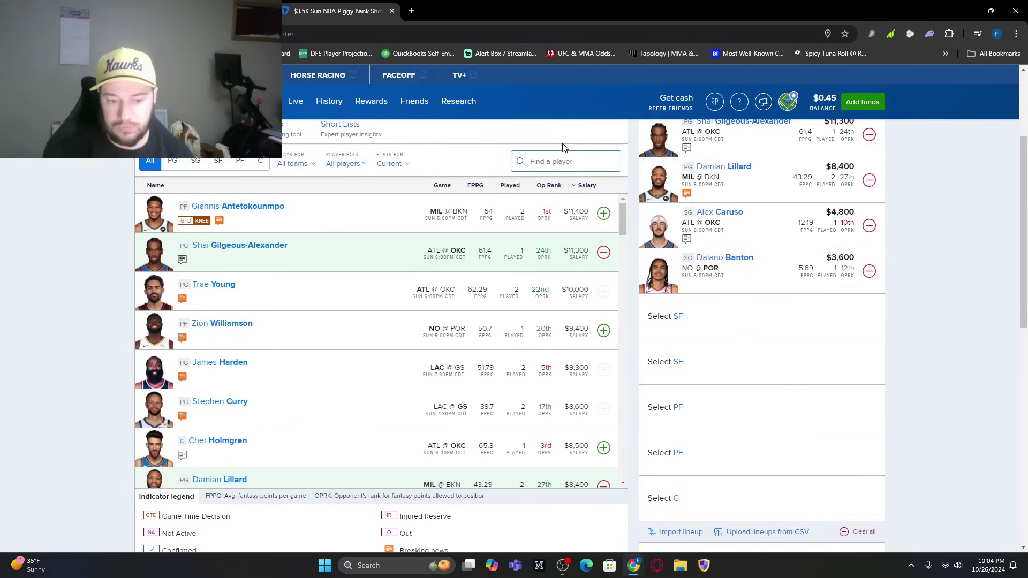
pyautogui.write('herb')
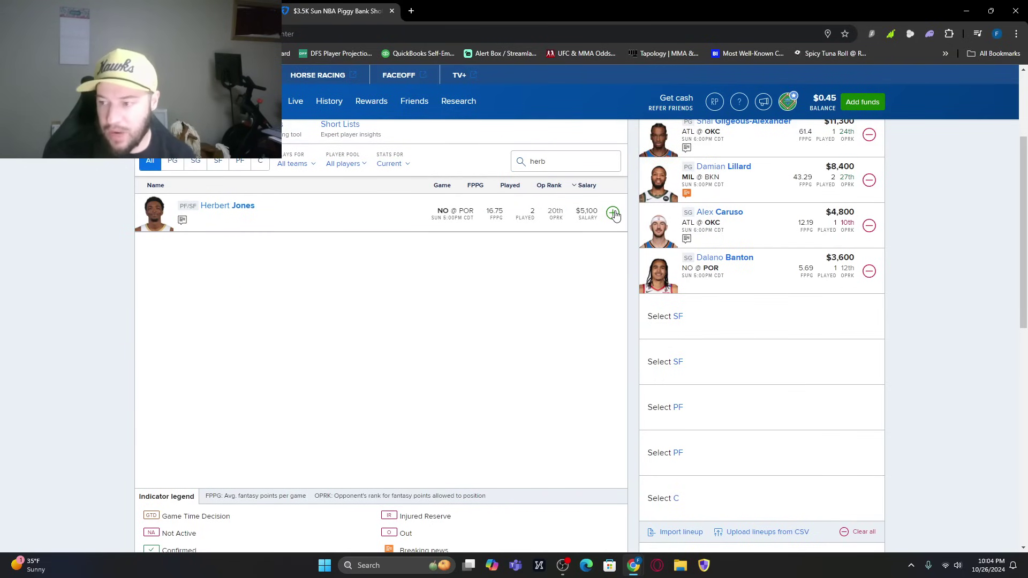
pyautogui.click(612, 212)
pyautogui.click(568, 160)
pyautogui.write('john')
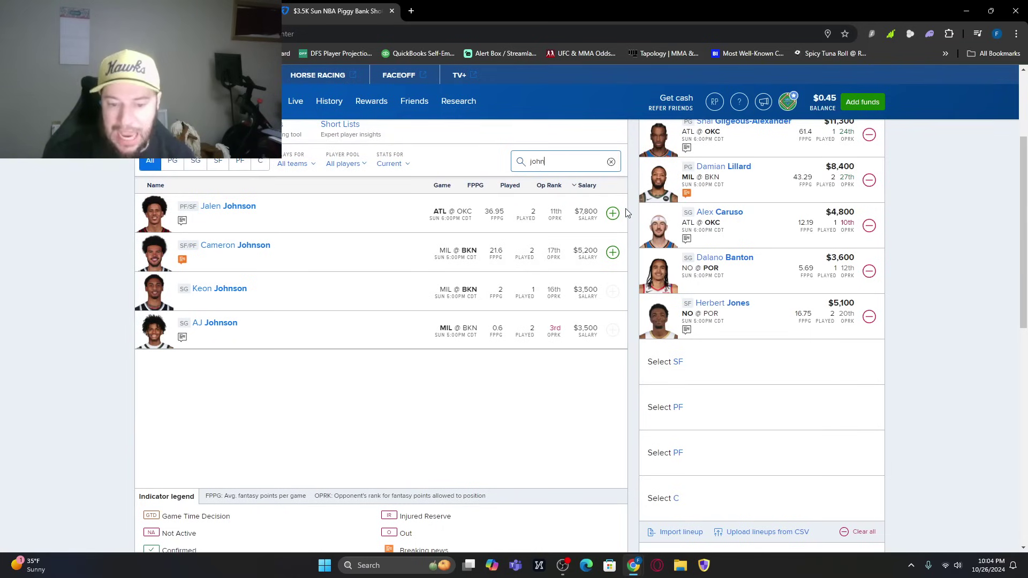
pyautogui.click(612, 213)
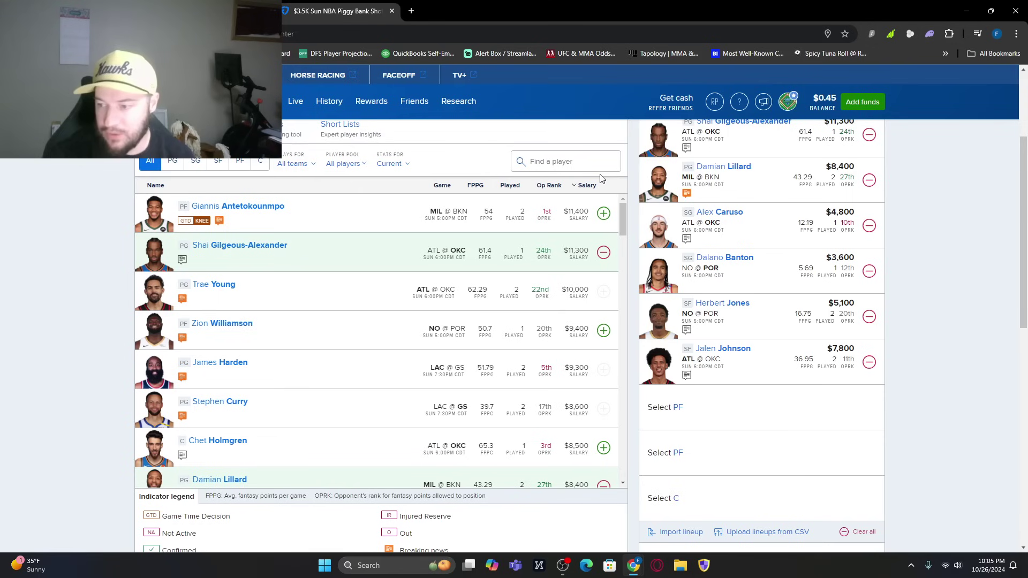
# Step: Search for Draymond Green and add him to a PF spot
pyautogui.click(590, 166)
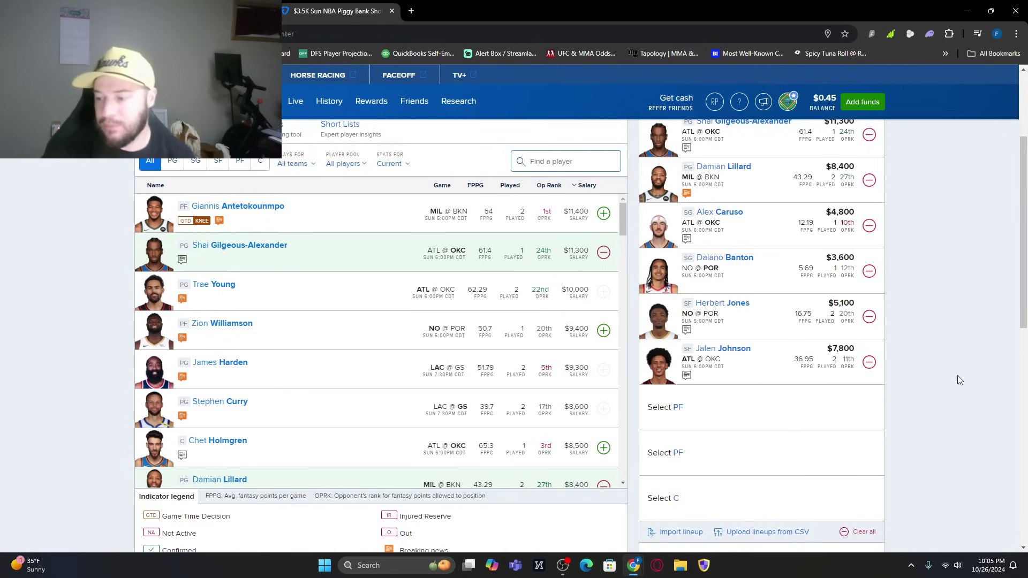
pyautogui.scroll(1, 957, 375)
pyautogui.scroll(1, 968, 381)
pyautogui.scroll(-1, 968, 384)
pyautogui.scroll(1, 969, 384)
pyautogui.scroll(-3, 969, 383)
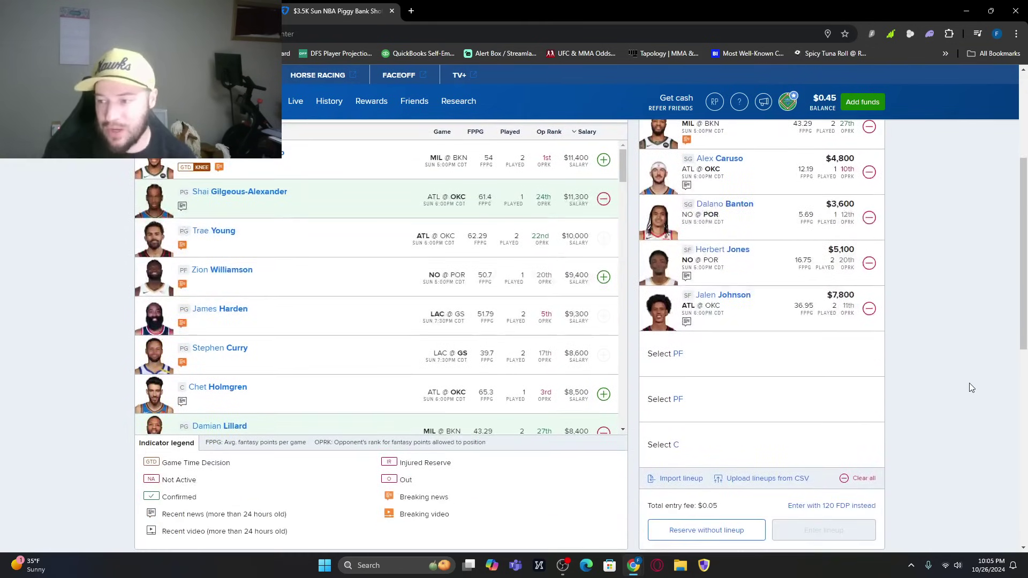
pyautogui.scroll(1, 969, 383)
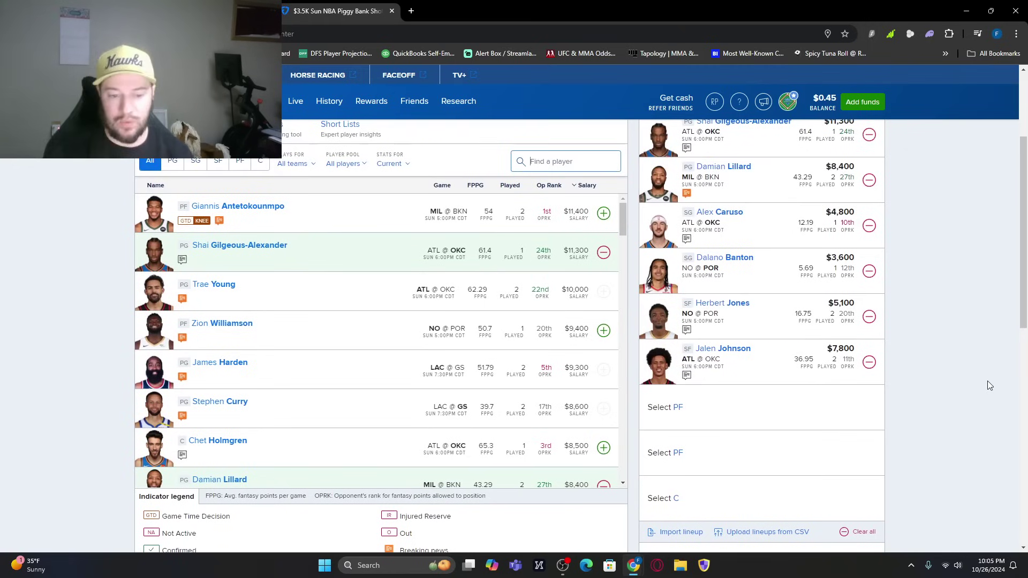
pyautogui.write('dra')
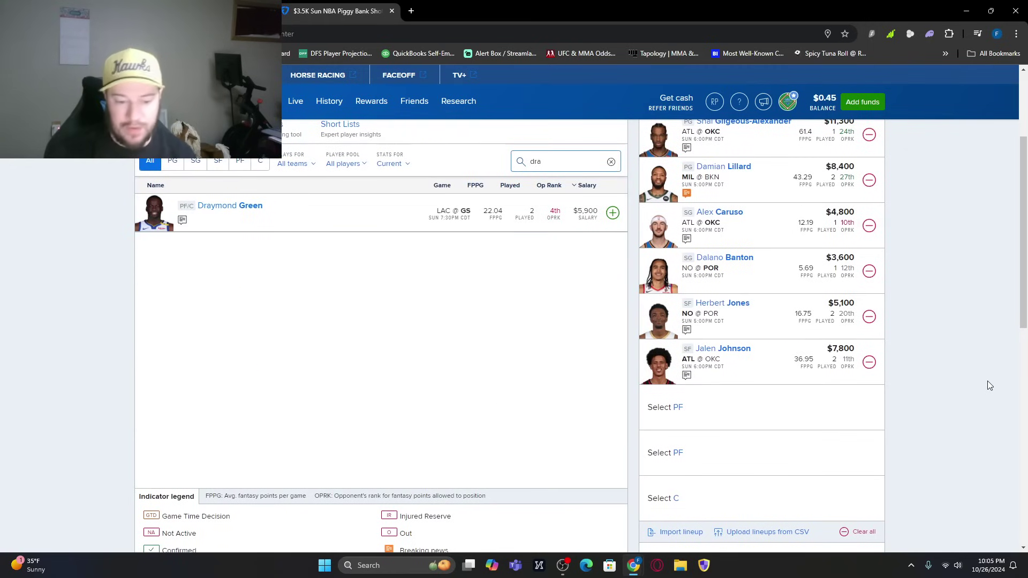
pyautogui.click(613, 212)
# Step: Add Deni Avdija at PF and Deandre Ayton at C, leaving $0 remaining
pyautogui.click(560, 158)
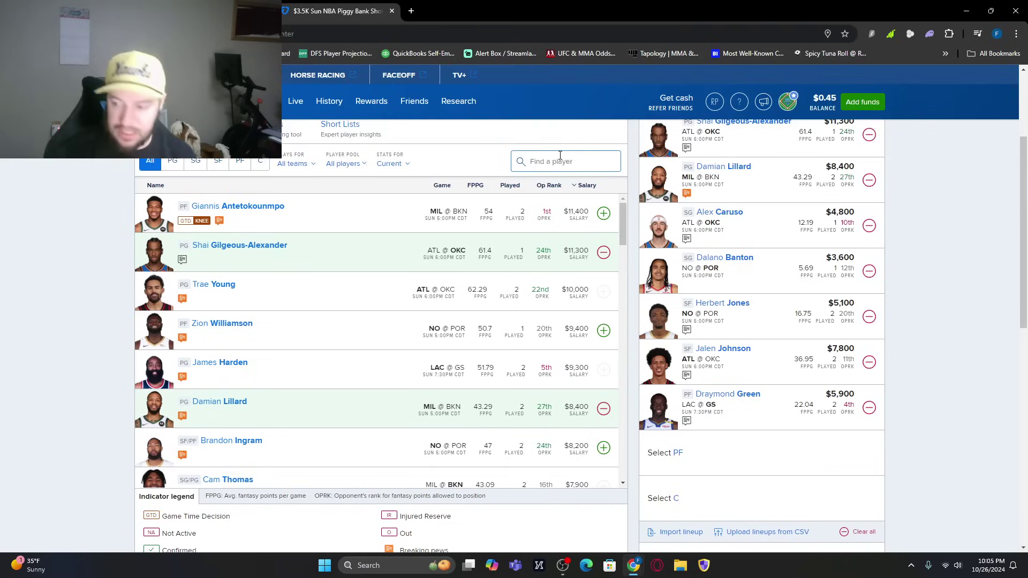
pyautogui.write('den')
pyautogui.click(612, 252)
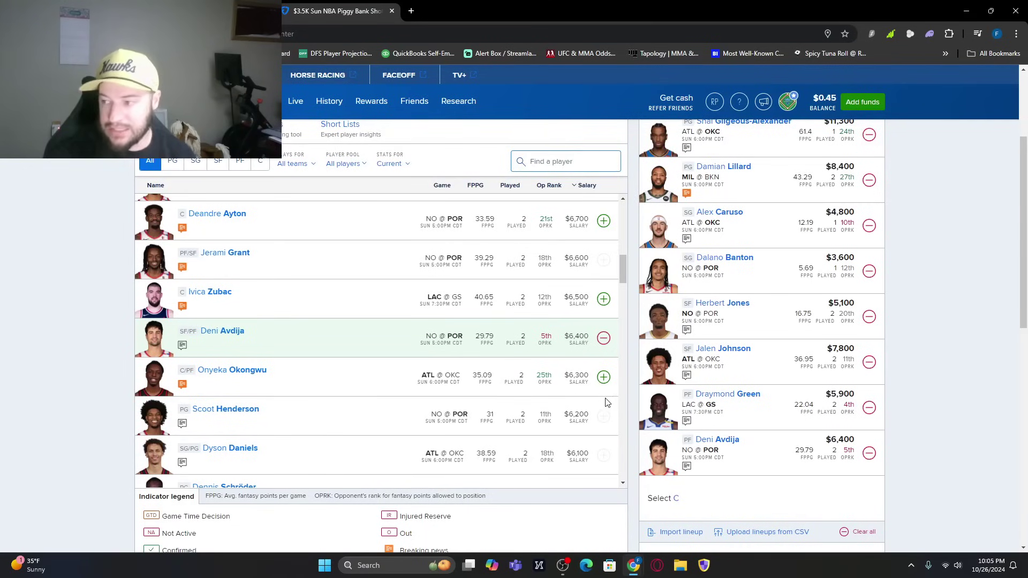
pyautogui.click(604, 222)
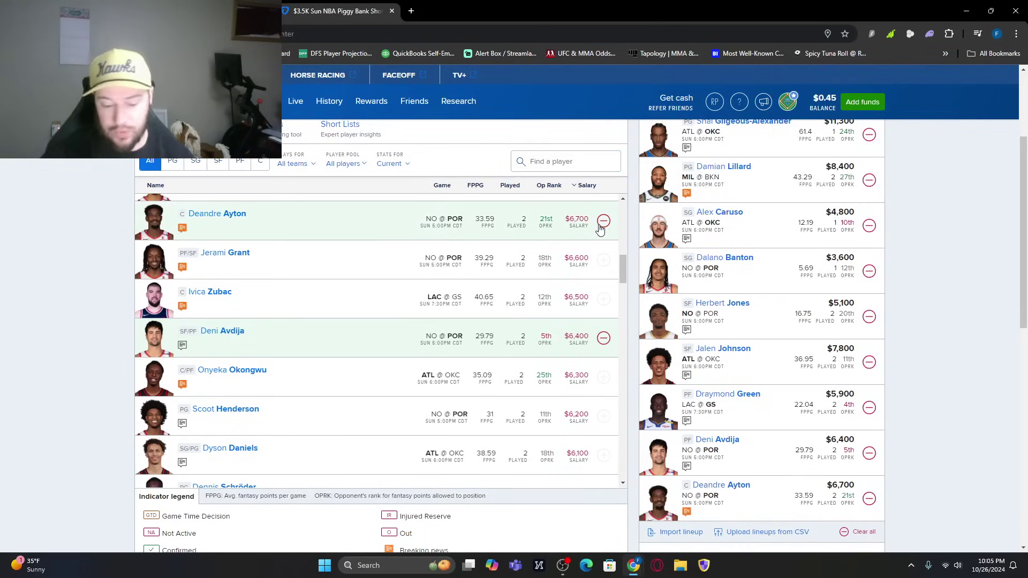
pyautogui.scroll(1, 997, 331)
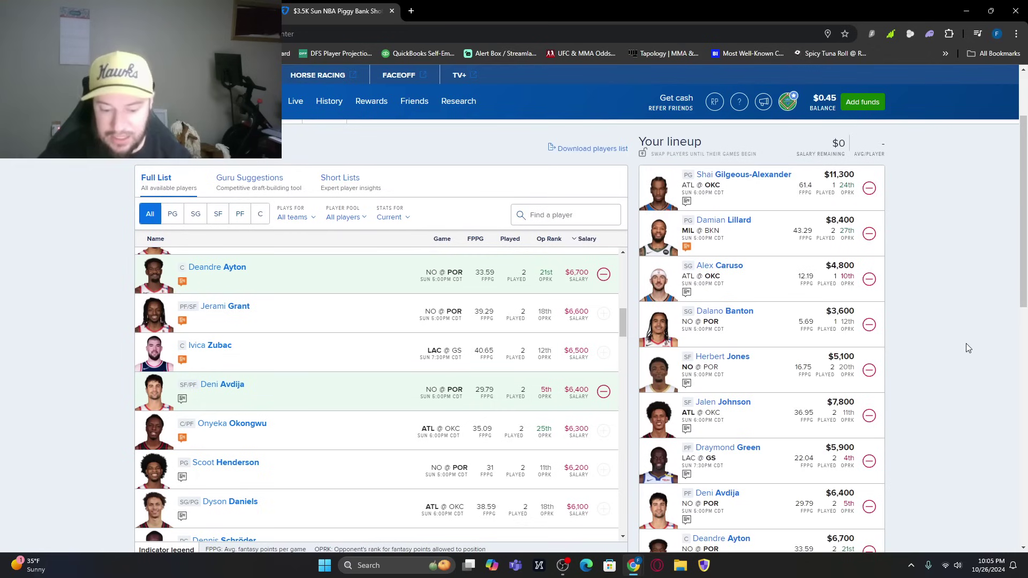
pyautogui.scroll(-1, 924, 280)
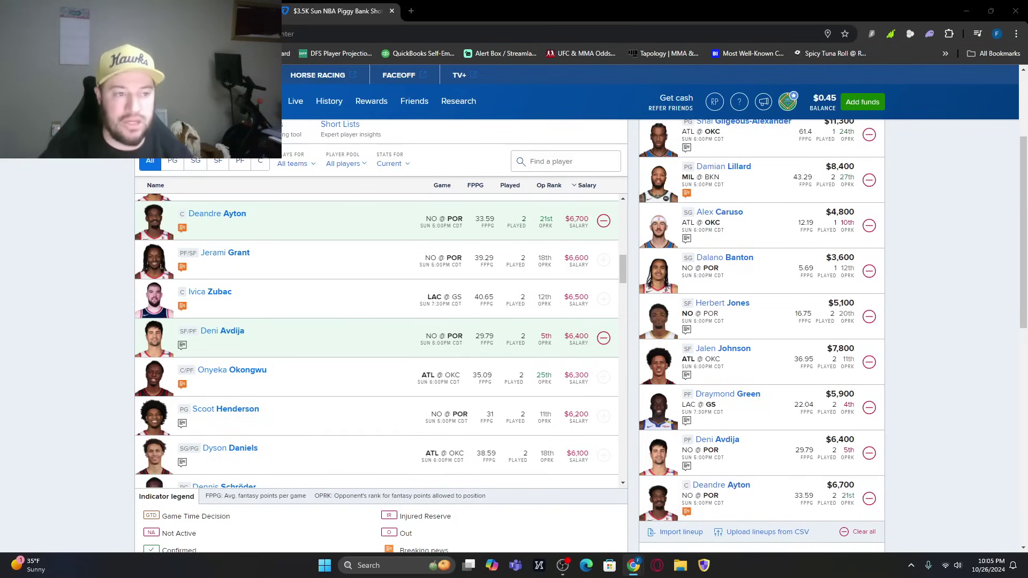
# Step: Reopen the 'NBA DFS Picks Today 10/27/24' article, review its picks, and close the blank window
pyautogui.hotkey('ctrl', 'shift', 't')
pyautogui.scroll(4, 647, 284)
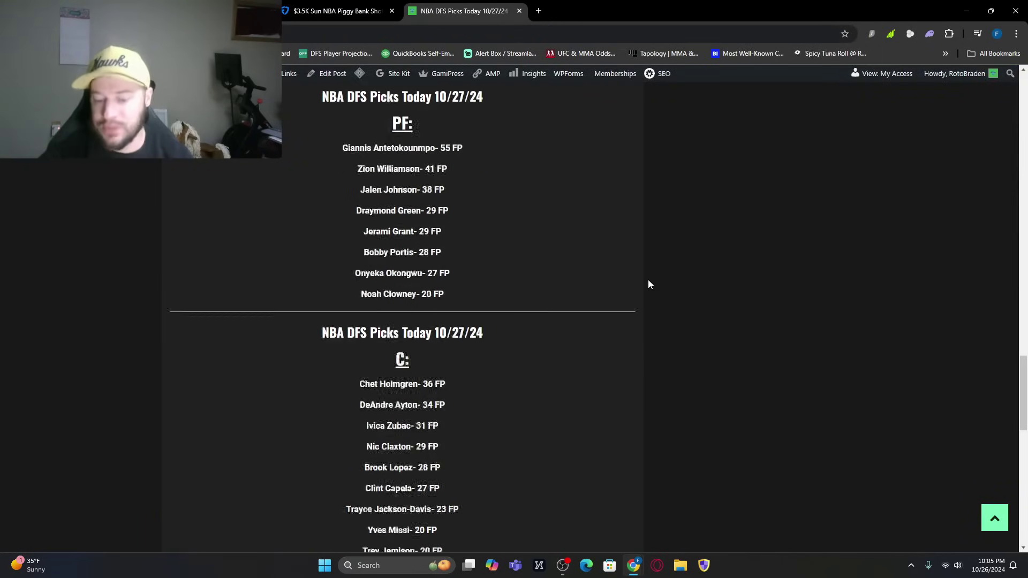
pyautogui.scroll(20, 648, 284)
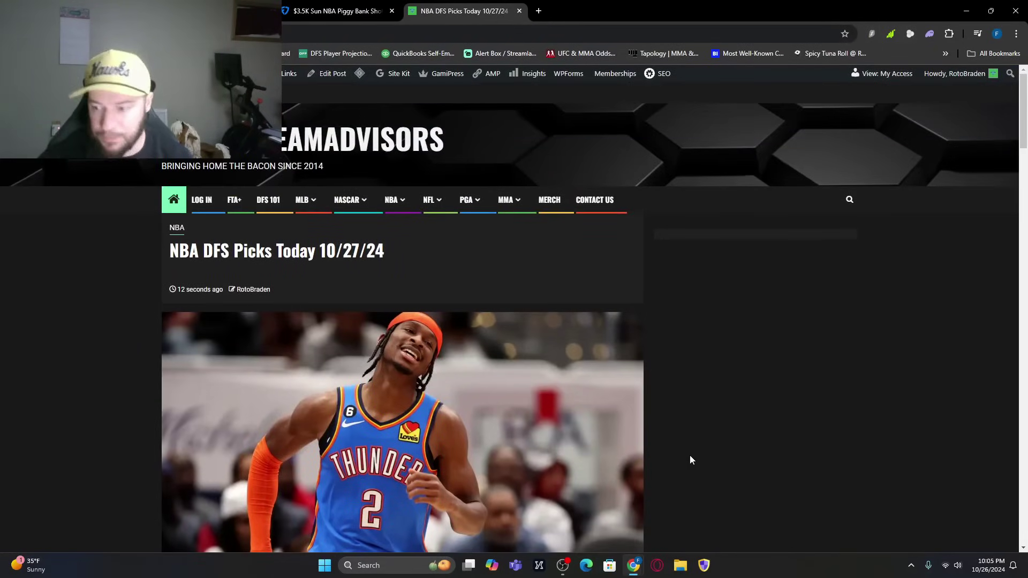
pyautogui.scroll(-7, 788, 395)
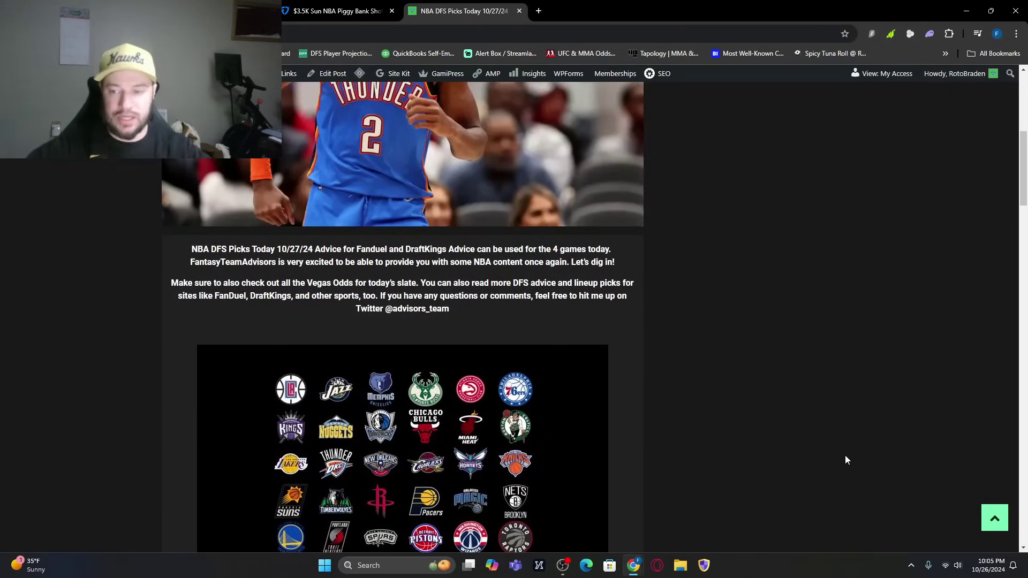
pyautogui.scroll(8, 845, 459)
pyautogui.moveTo(397, 154)
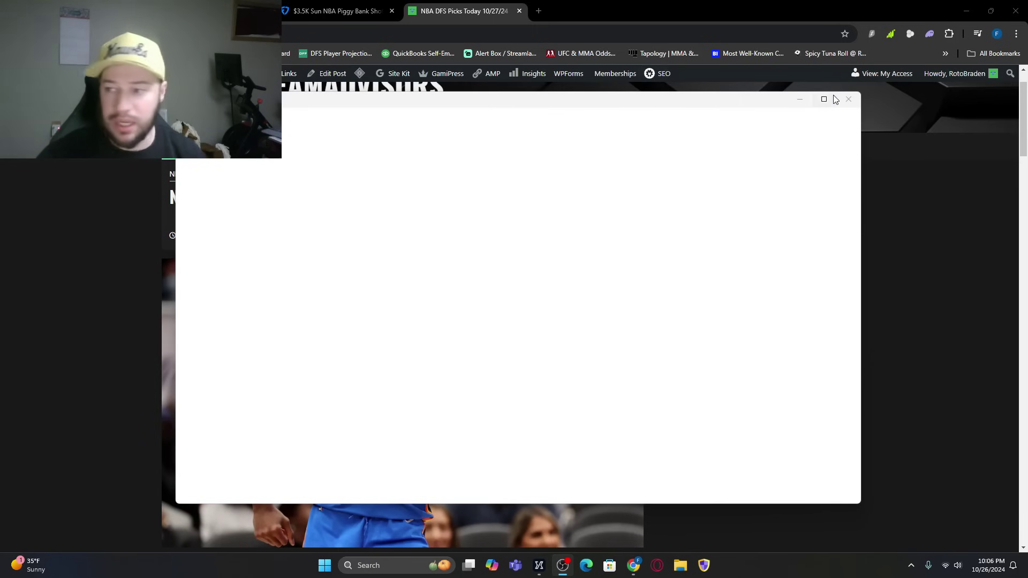
pyautogui.click(848, 99)
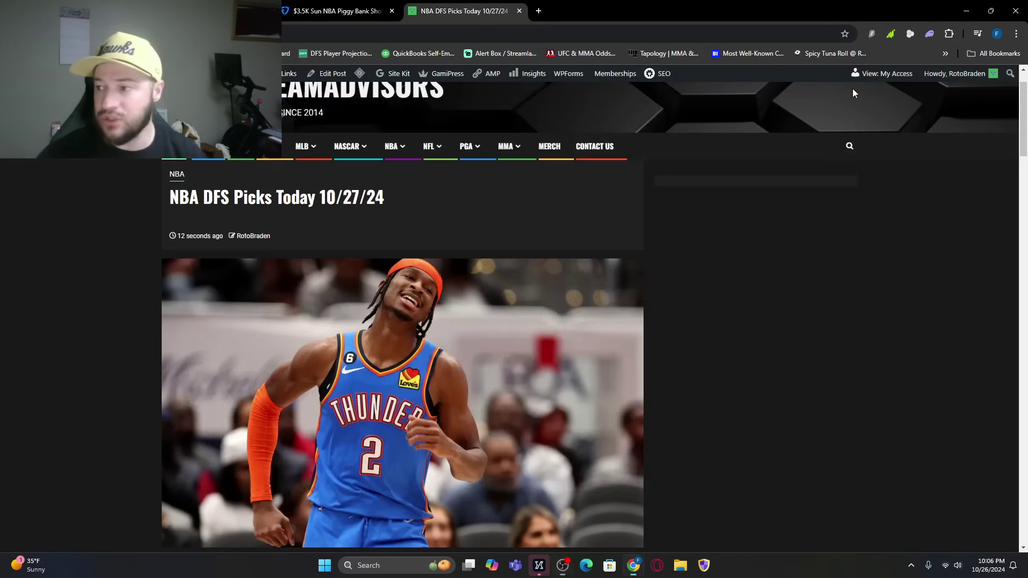